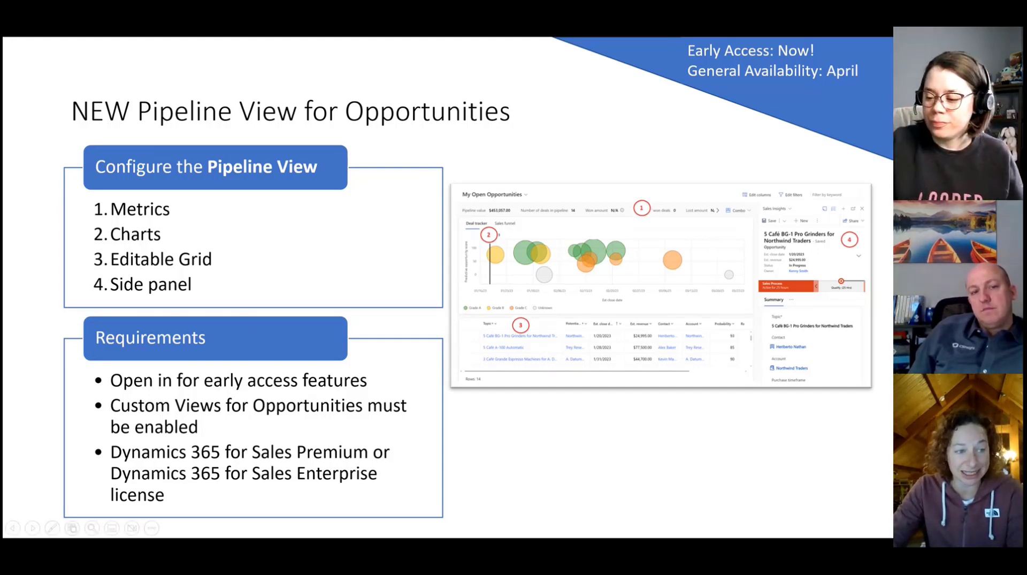
Switch to Dynamics 365 Sales Hub and show My Open Opportunities as the Pipeline view.
{"action": "key", "text": "alt+Tab"}
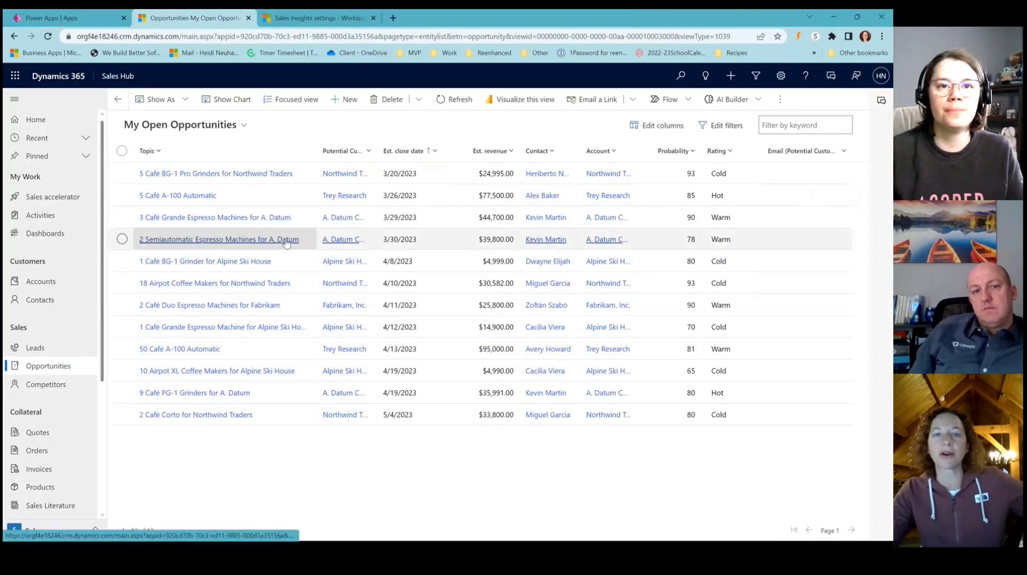
{"action": "key", "text": "ctrl+plus"}
{"action": "key", "text": "ctrl+plus"}
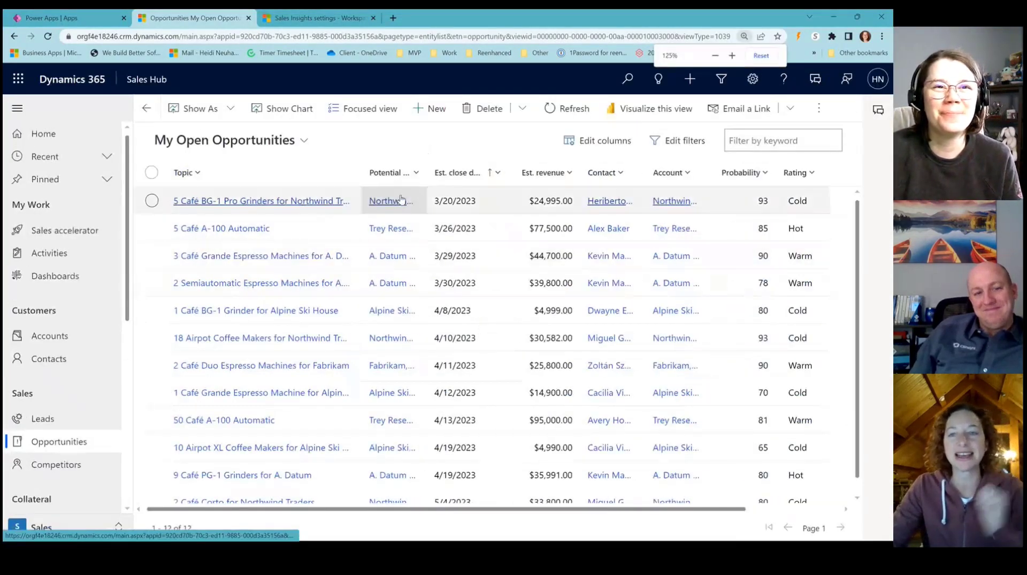
{"action": "left_click", "coordinate": [184, 141]}
{"action": "left_click", "coordinate": [184, 145]}
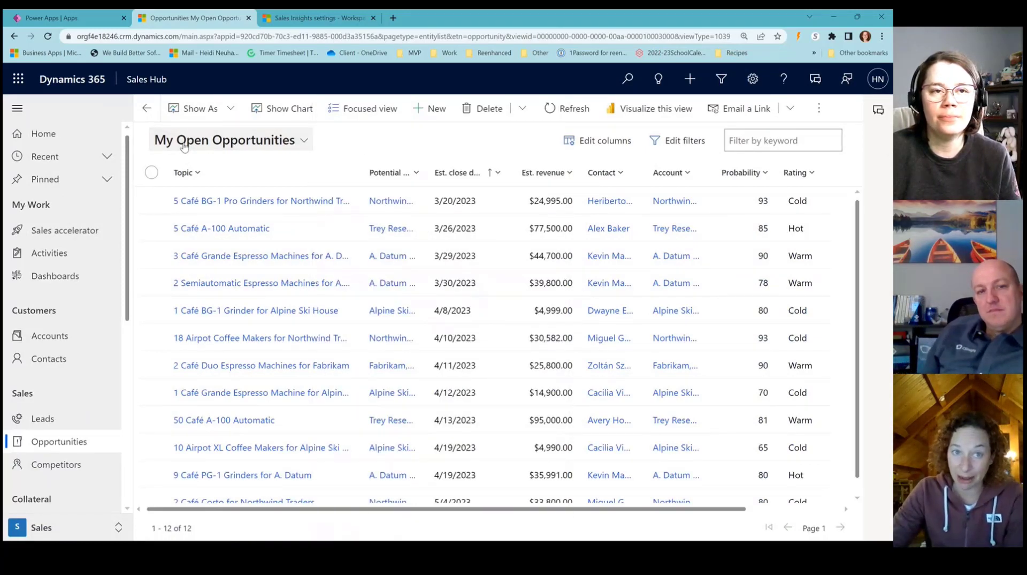
{"action": "left_click", "coordinate": [229, 118]}
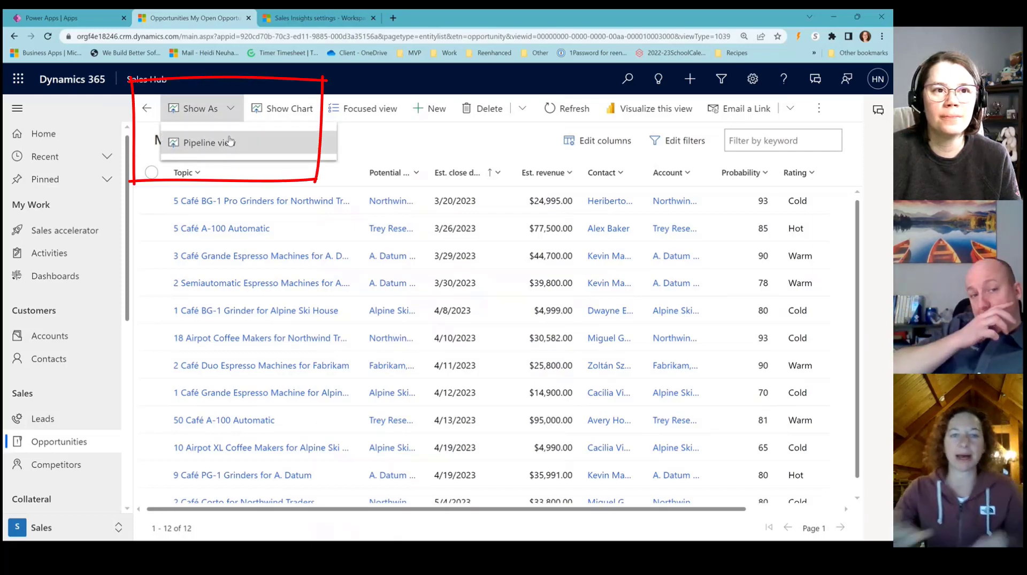
{"action": "left_click", "coordinate": [229, 141]}
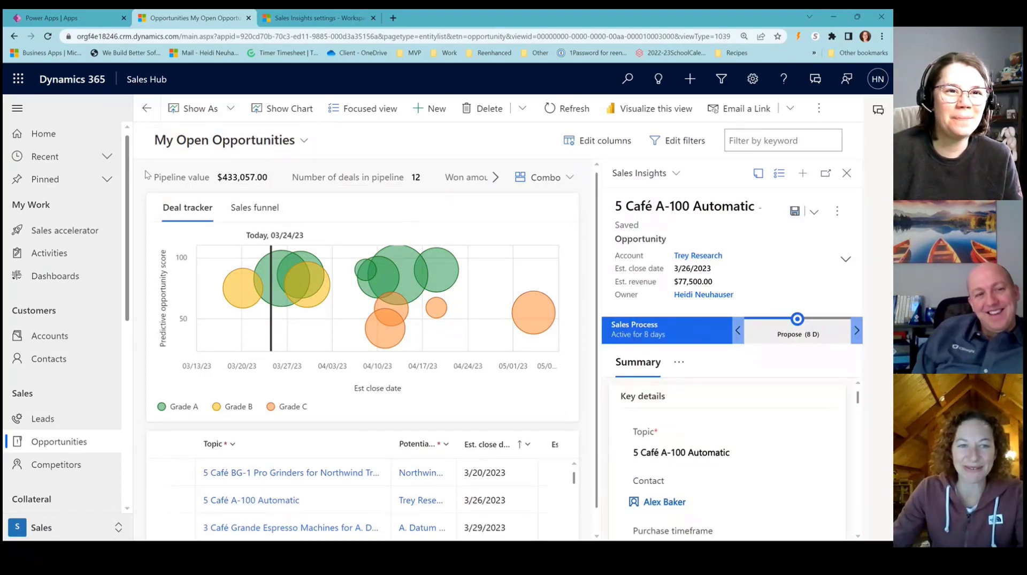
Examine the pipeline metrics and the options for editing them.
{"action": "mouse_move", "coordinate": [153, 177]}
{"action": "left_mouse_down"}
{"action": "mouse_move", "coordinate": [490, 179]}
{"action": "mouse_move", "coordinate": [515, 190]}
{"action": "left_mouse_up"}
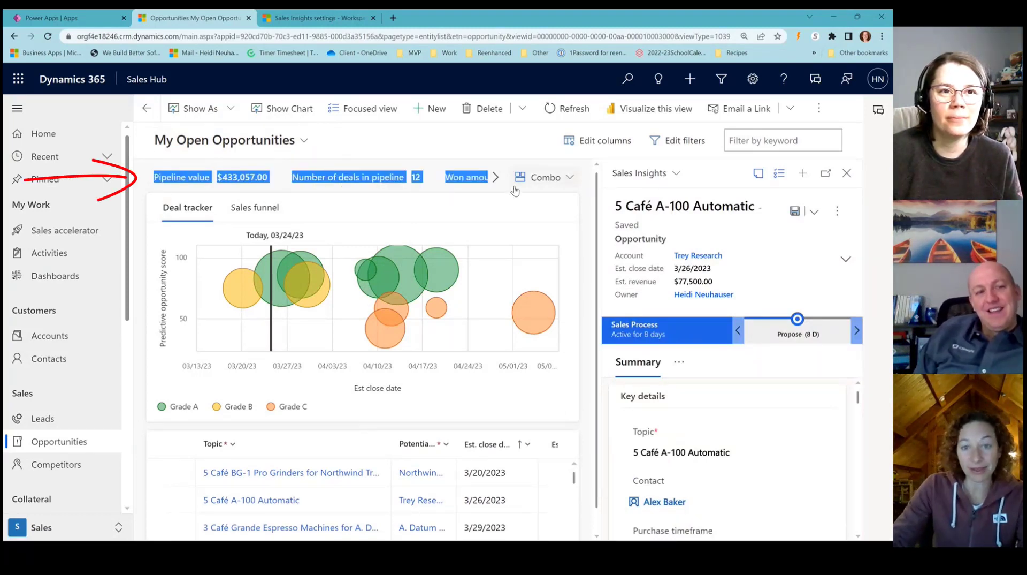
{"action": "left_click", "coordinate": [452, 145]}
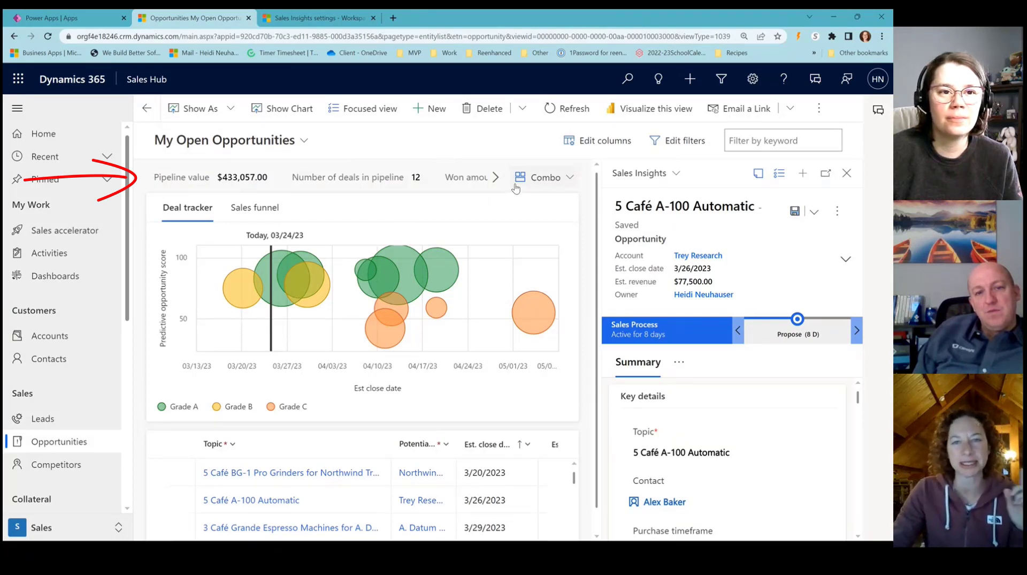
{"action": "left_click", "coordinate": [535, 177]}
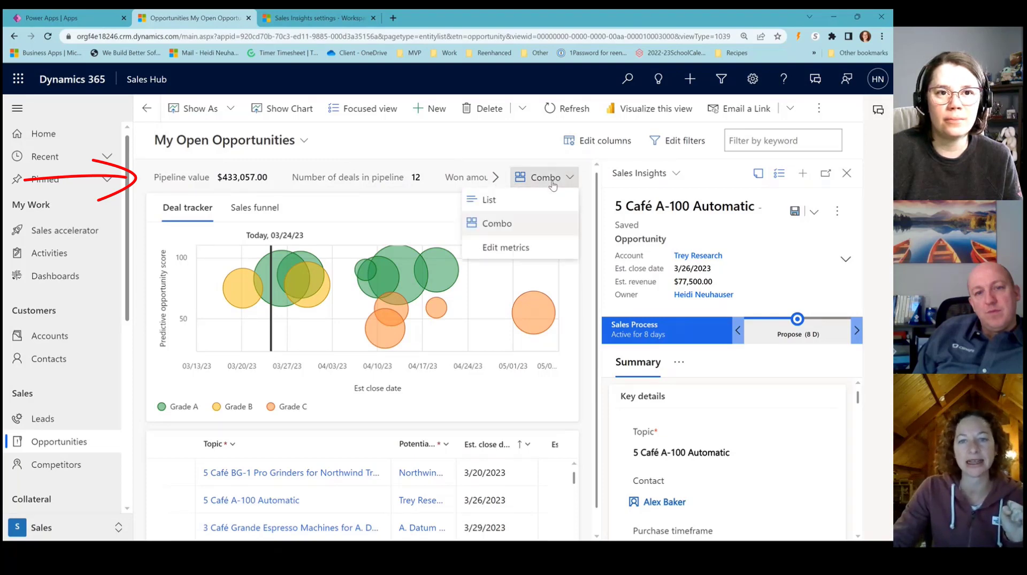
{"action": "left_click", "coordinate": [472, 159]}
{"action": "left_click", "coordinate": [519, 178]}
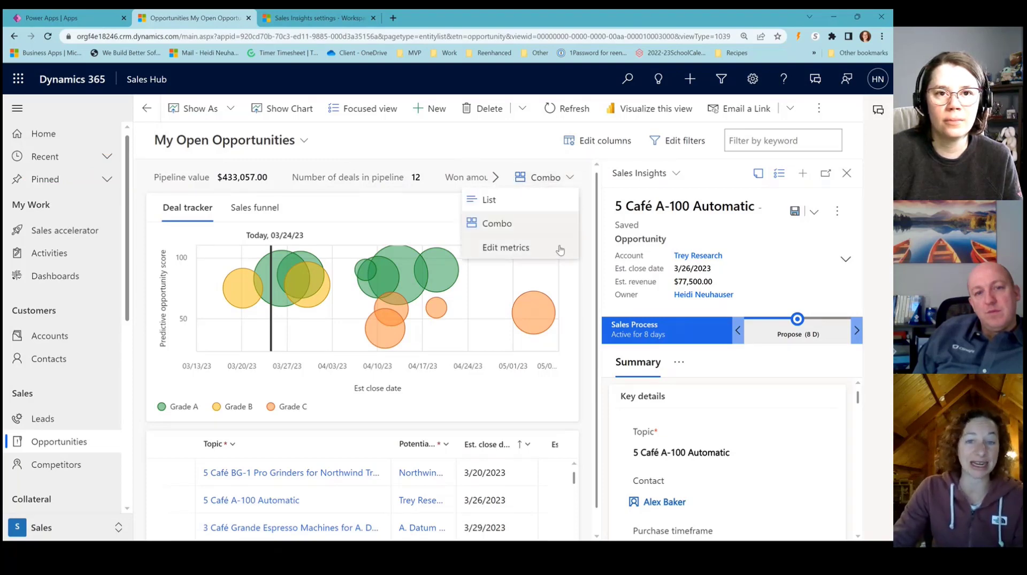
{"action": "left_click", "coordinate": [558, 248]}
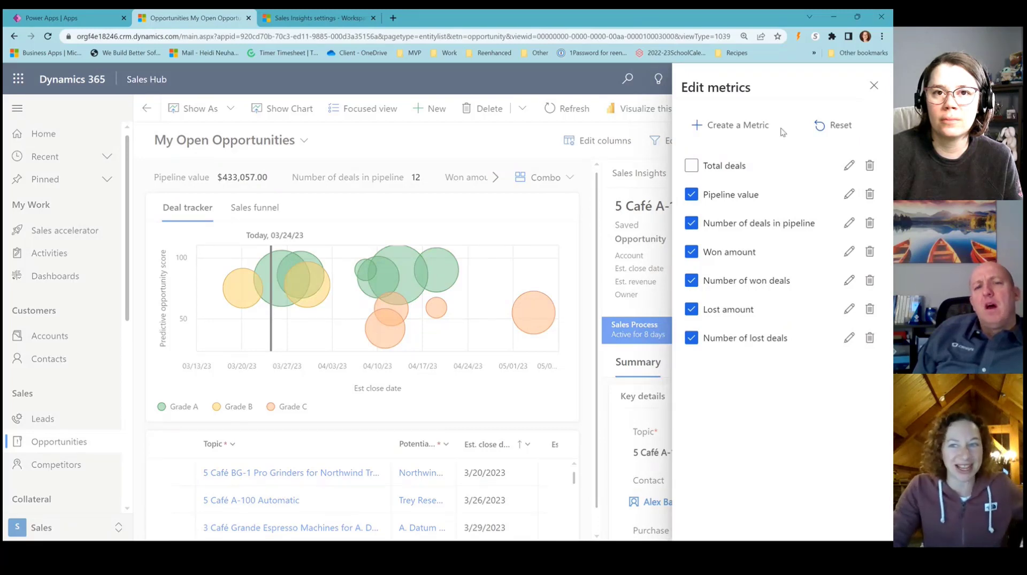
{"action": "left_click", "coordinate": [872, 87]}
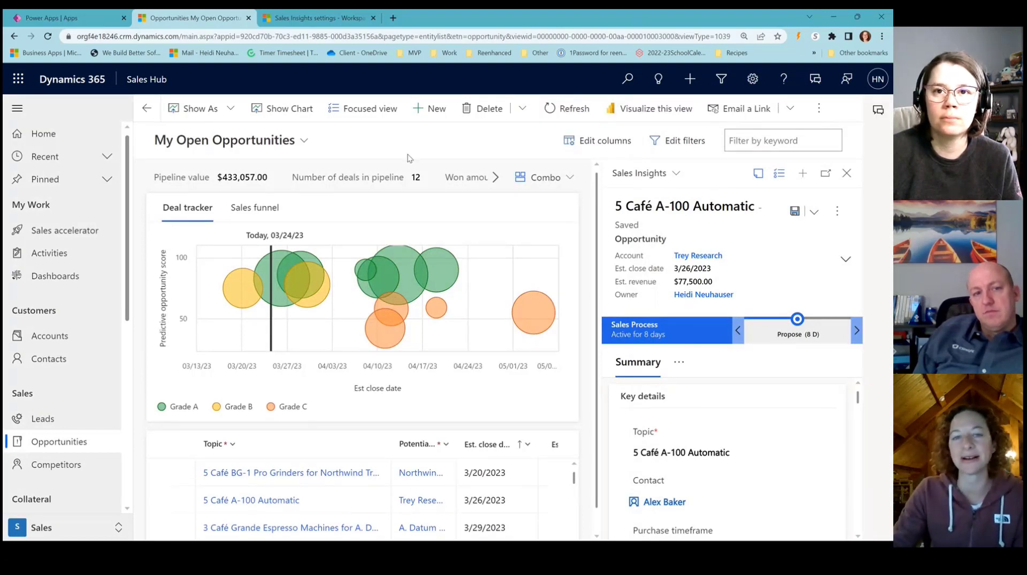
Look through the remaining pipeline metrics above the deal tracker chart.
{"action": "left_click", "coordinate": [494, 177]}
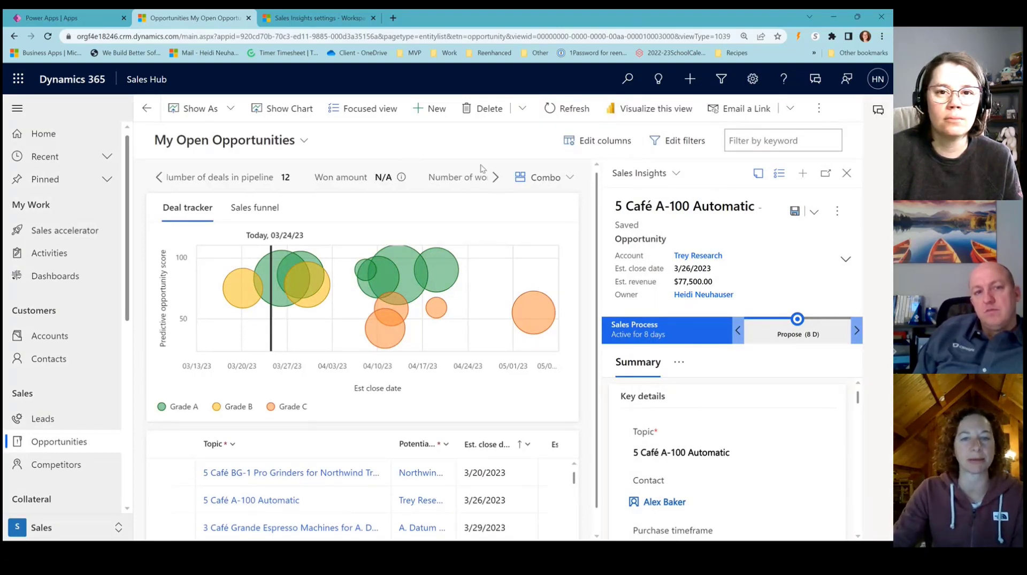
{"action": "key", "text": "ctrl+0"}
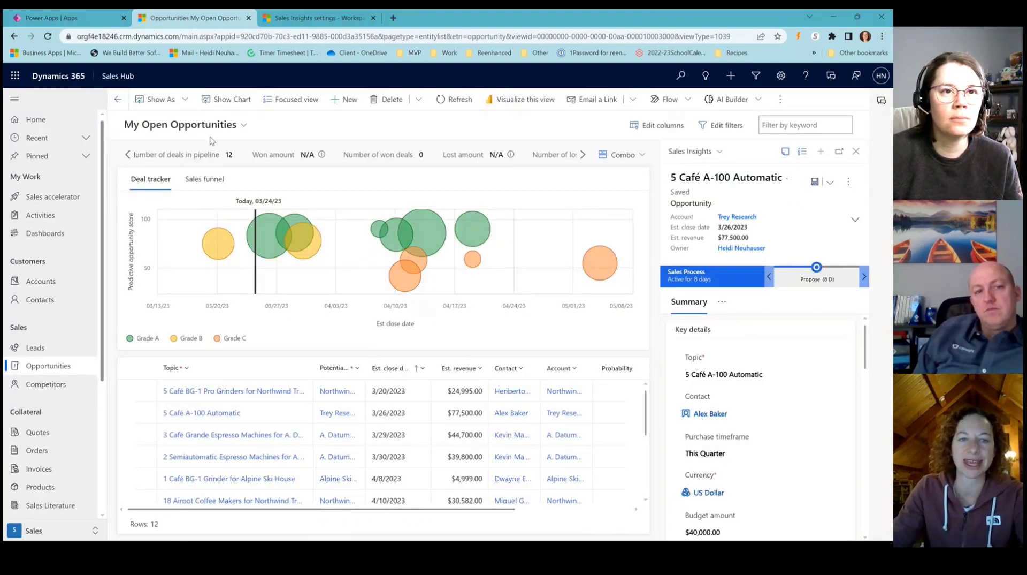
{"action": "left_click", "coordinate": [128, 155]}
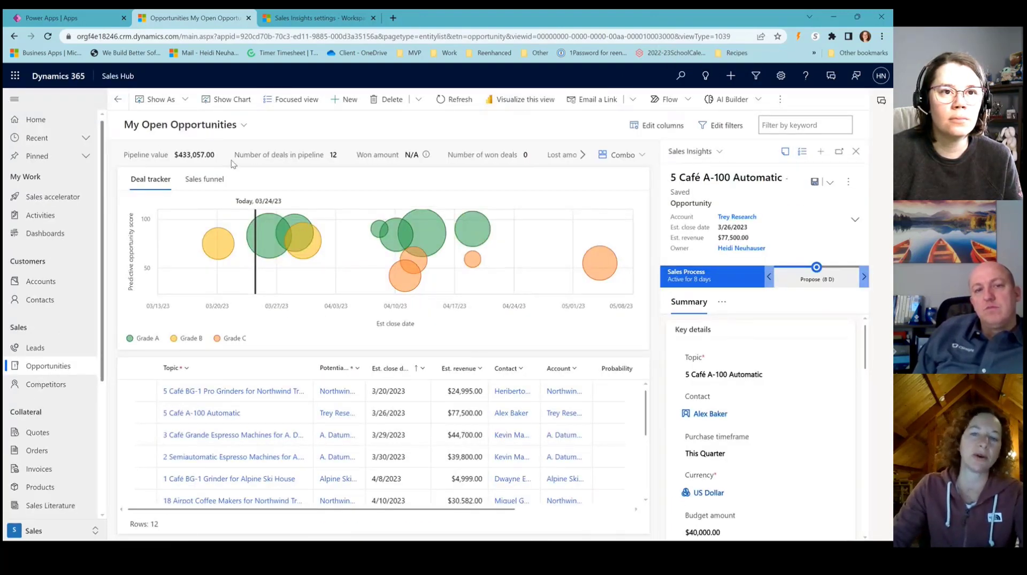
{"action": "key", "text": "ctrl+plus"}
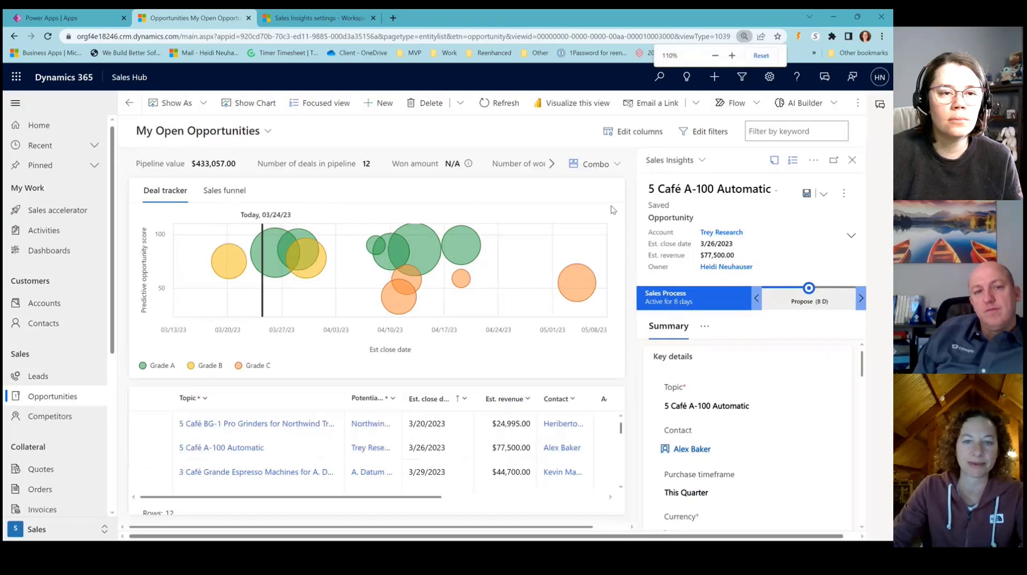
Inspect deals in the deal tracker chart and open 5 Café A-100 Automatic in the side panel.
{"action": "mouse_move", "coordinate": [288, 258]}
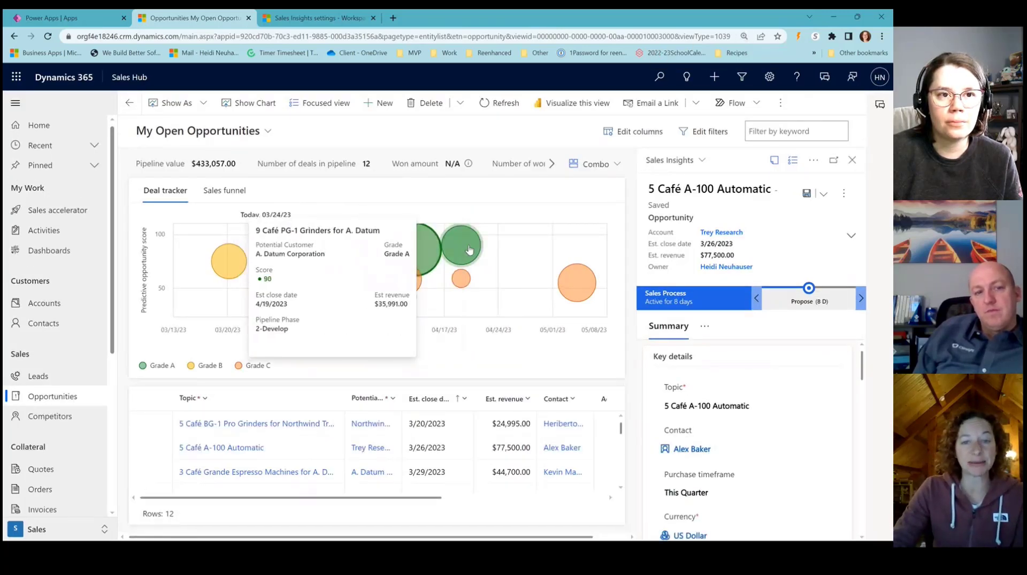
{"action": "left_click", "coordinate": [473, 249]}
{"action": "left_click", "coordinate": [381, 247]}
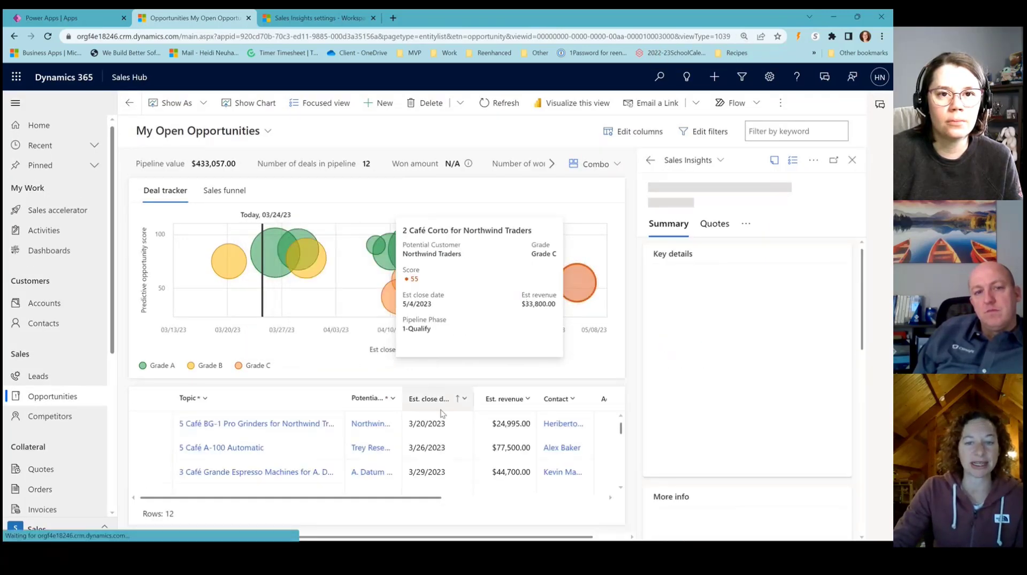
{"action": "left_click", "coordinate": [284, 252]}
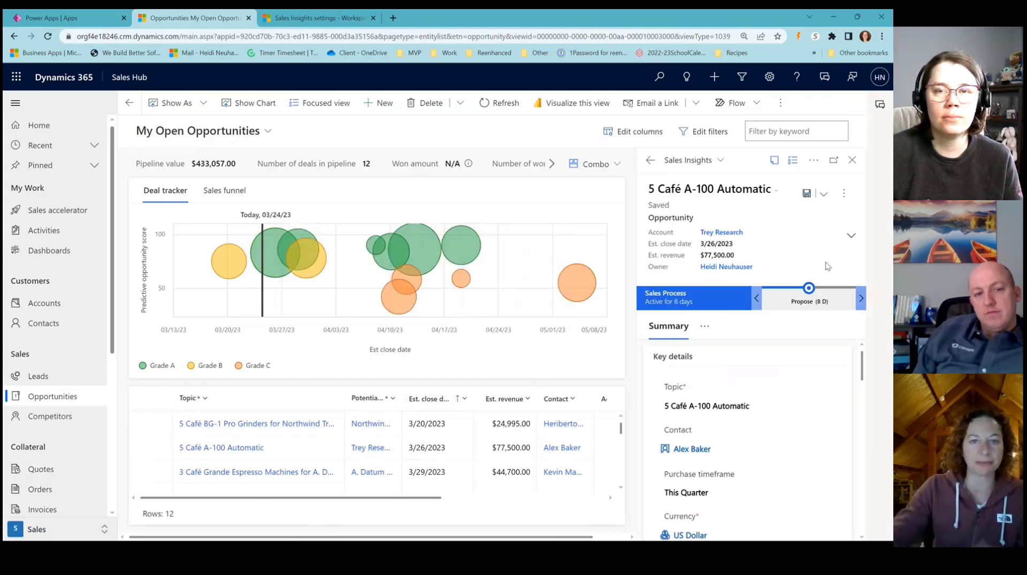
Show the sales funnel chart and filter the opportunities to the 1-Qualify stage.
{"action": "left_click", "coordinate": [217, 193]}
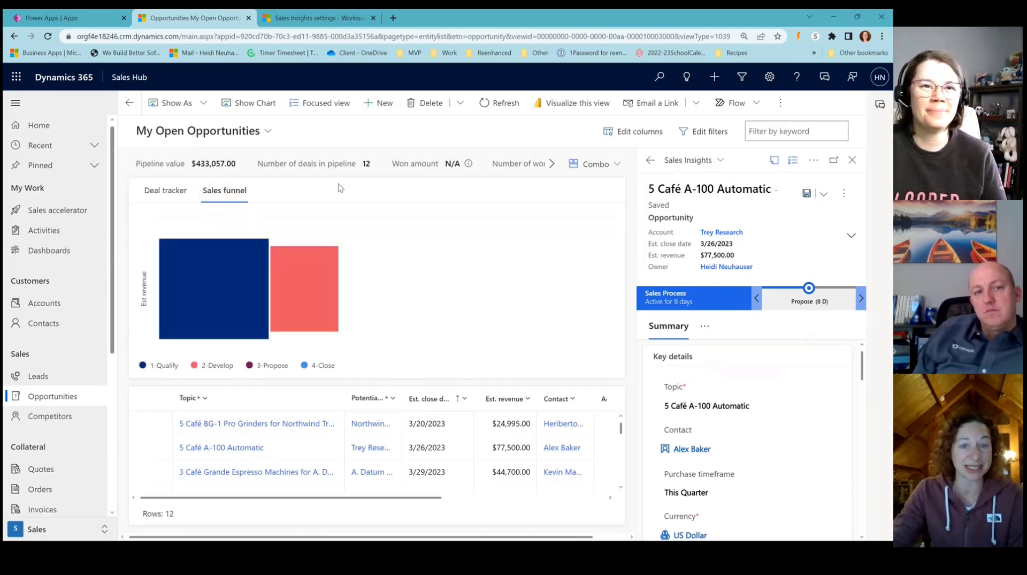
{"action": "mouse_move", "coordinate": [238, 294]}
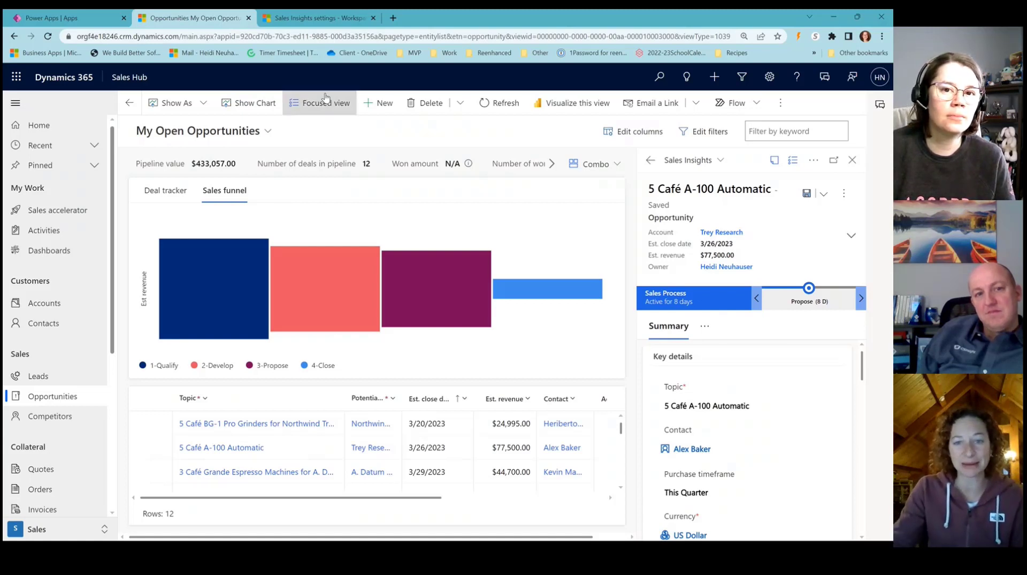
{"action": "left_click", "coordinate": [612, 165]}
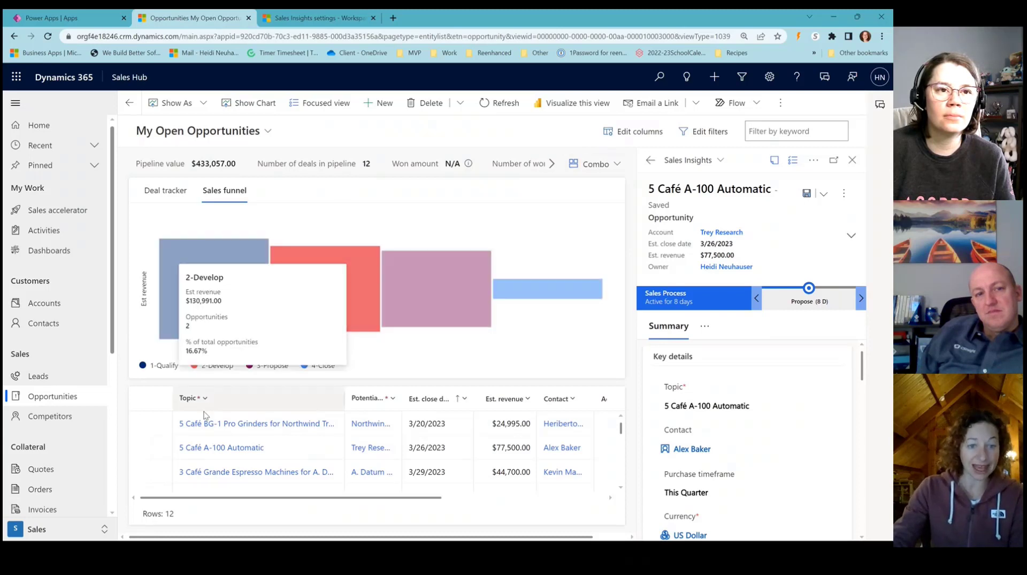
{"action": "left_click", "coordinate": [178, 301]}
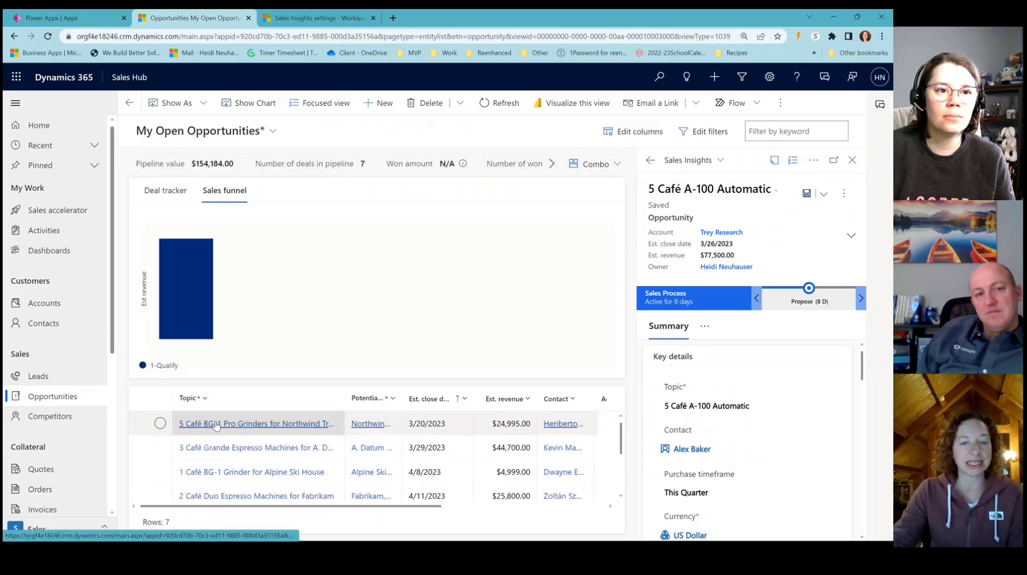
Open the opportunity 1 Café BG-1 Grinder for Alpine Ski House in the side panel and read its summary.
{"action": "left_click", "coordinate": [512, 448]}
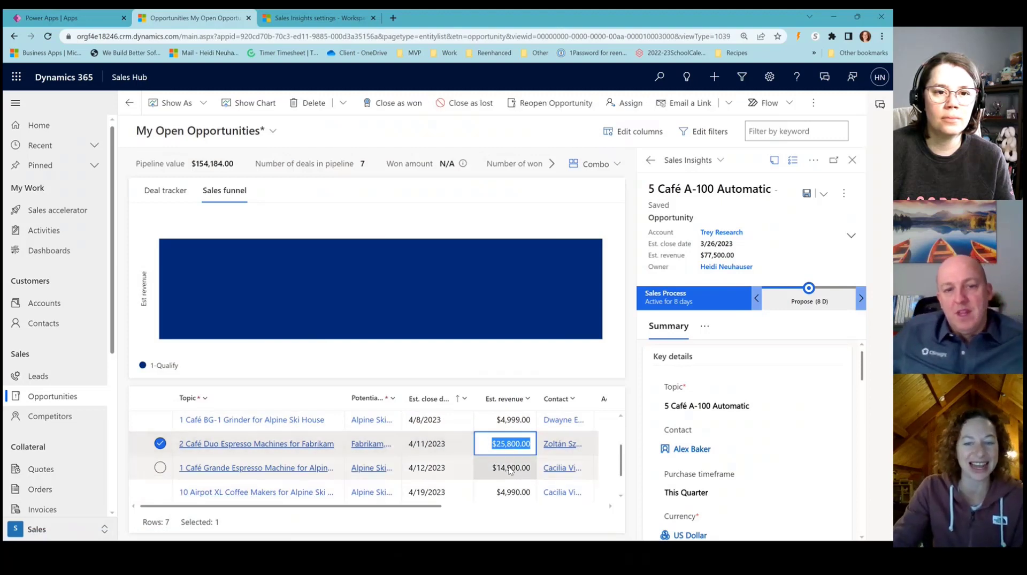
{"action": "key", "text": "Down"}
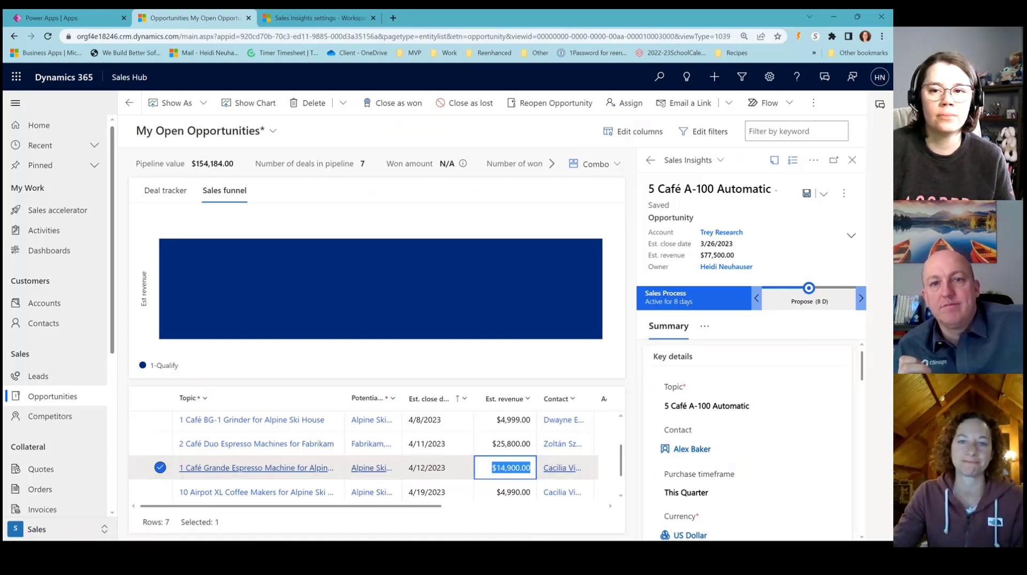
{"action": "double_click", "coordinate": [342, 420]}
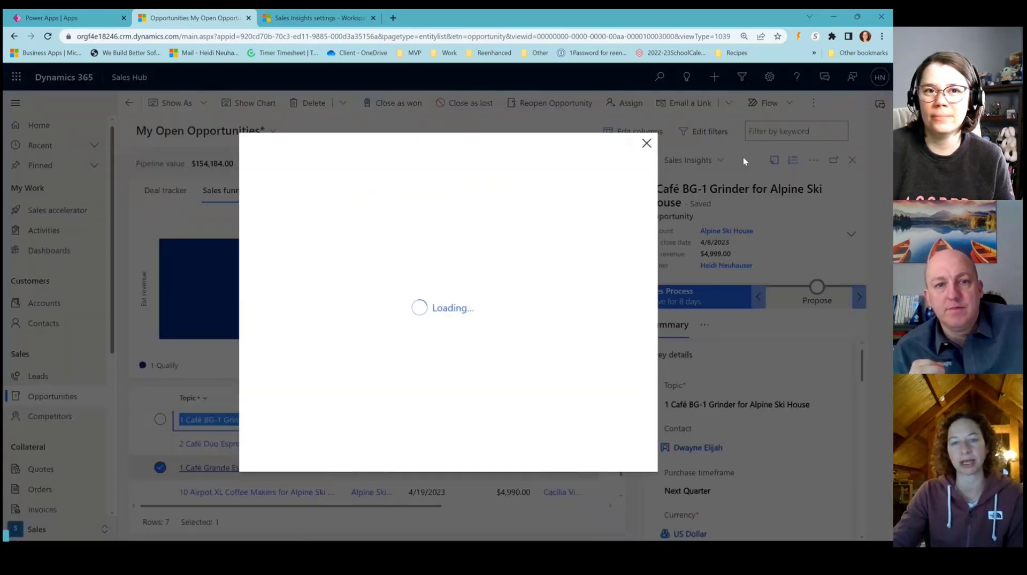
{"action": "left_click", "coordinate": [647, 144]}
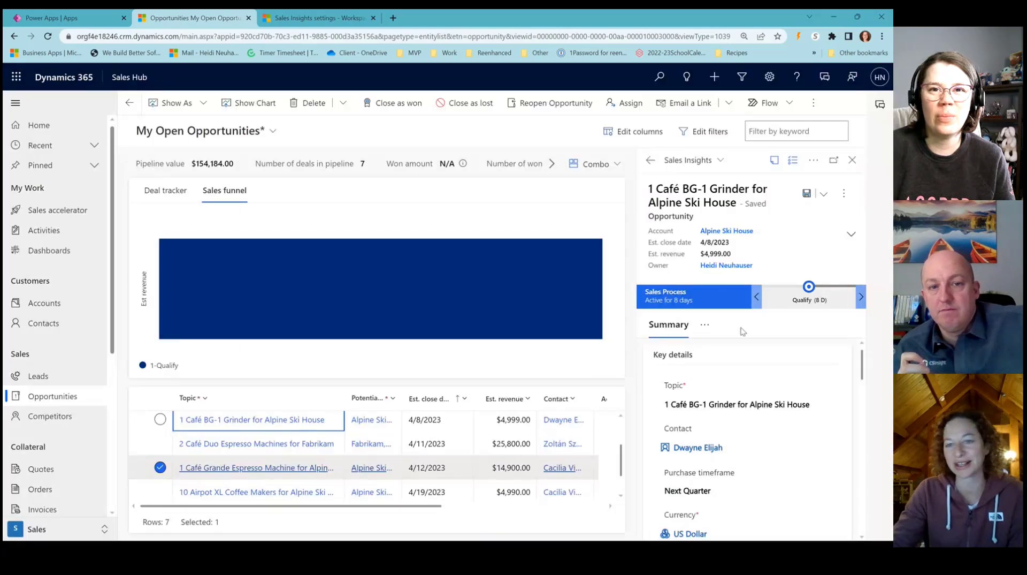
{"action": "scroll", "coordinate": [757, 365], "scroll_direction": "down", "scroll_amount": 2}
{"action": "scroll", "coordinate": [754, 369], "scroll_direction": "down", "scroll_amount": 3}
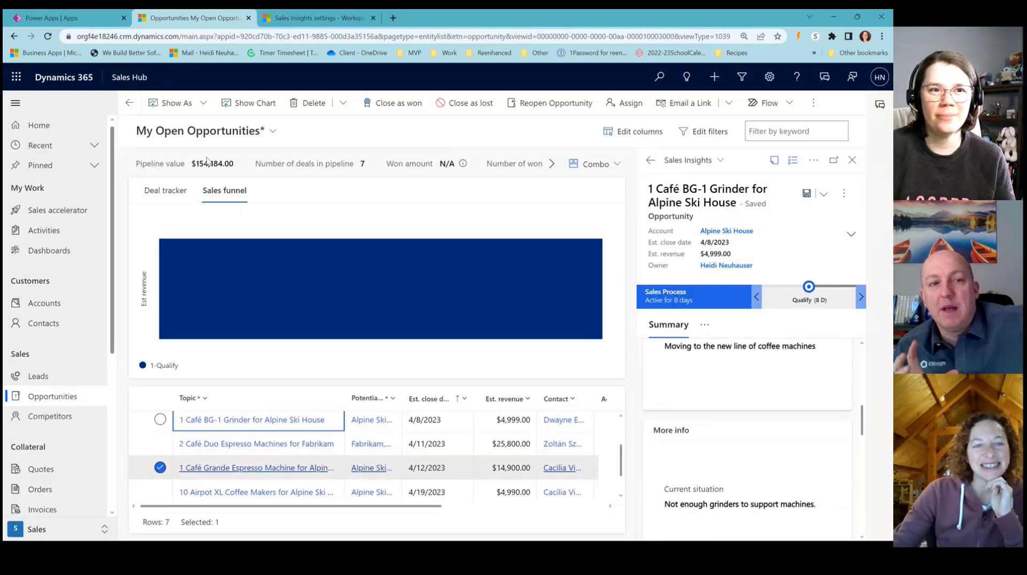
Return to the deal tracker chart and open 3 Café Grande Espresso Machines for A. Datum in the side panel.
{"action": "left_click", "coordinate": [165, 190]}
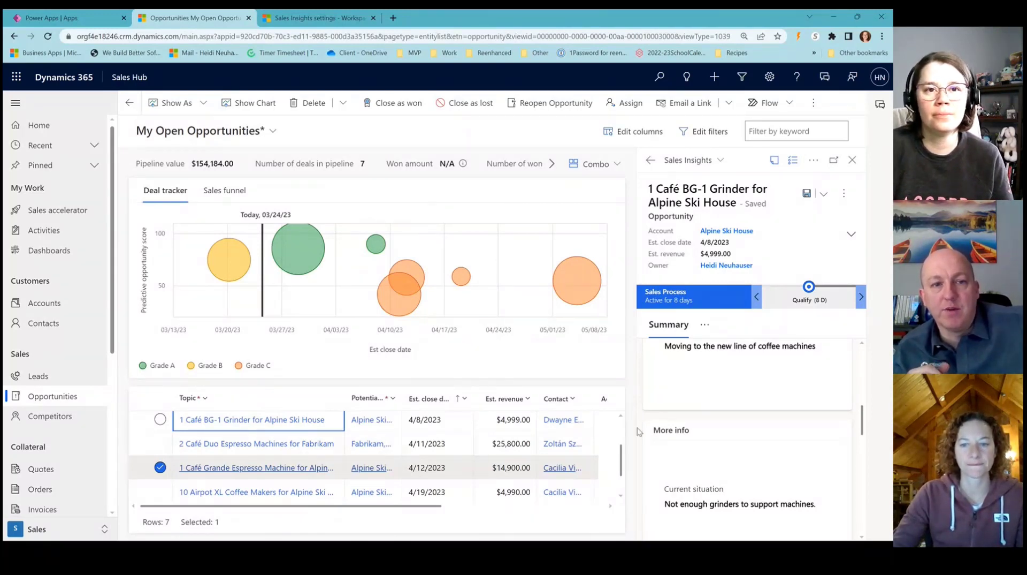
{"action": "left_click", "coordinate": [298, 248]}
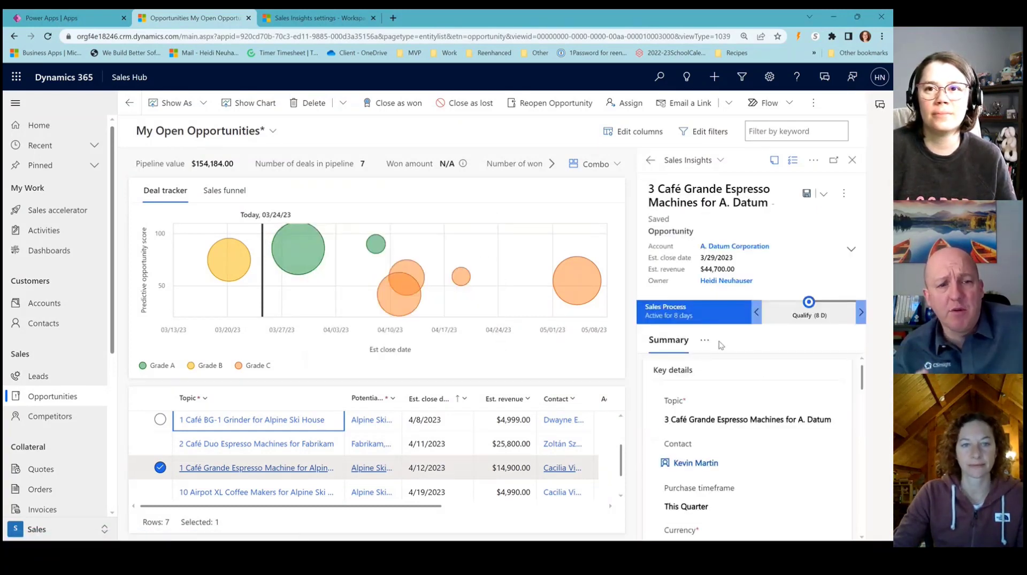
Set the estimated revenue to 15000 and the estimated close date to 5/2/2023 for 1 Café BG-1 Grinder for Alpine Ski House in the grid.
{"action": "left_click", "coordinate": [462, 443]}
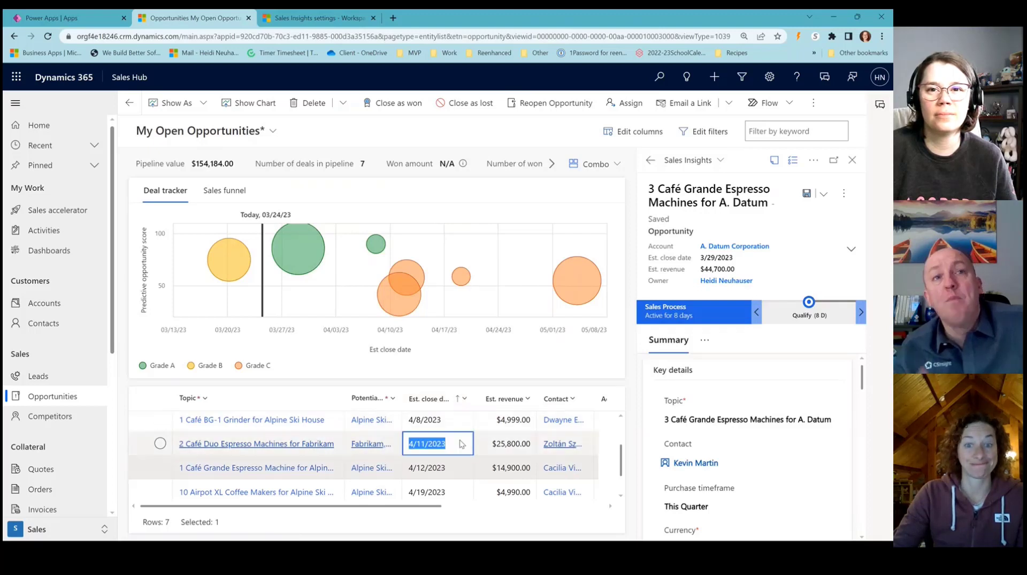
{"action": "left_click", "coordinate": [464, 421]}
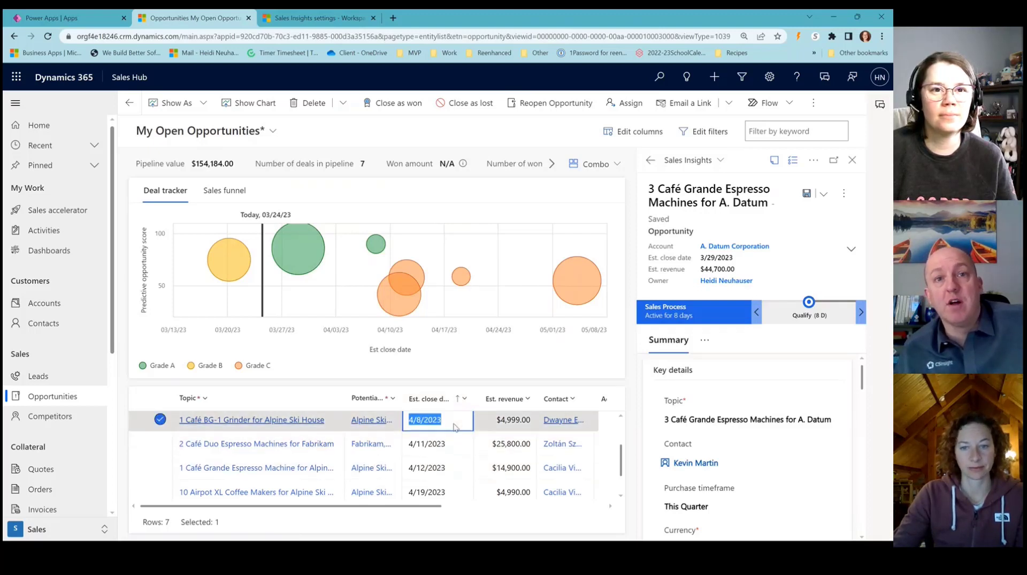
{"action": "left_click", "coordinate": [506, 421]}
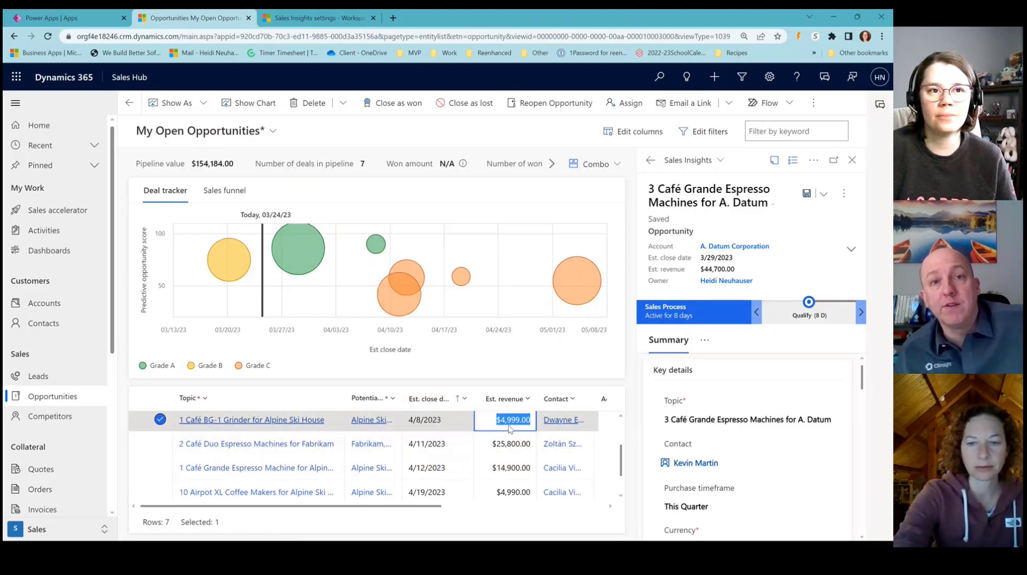
{"action": "type", "text": "15000"}
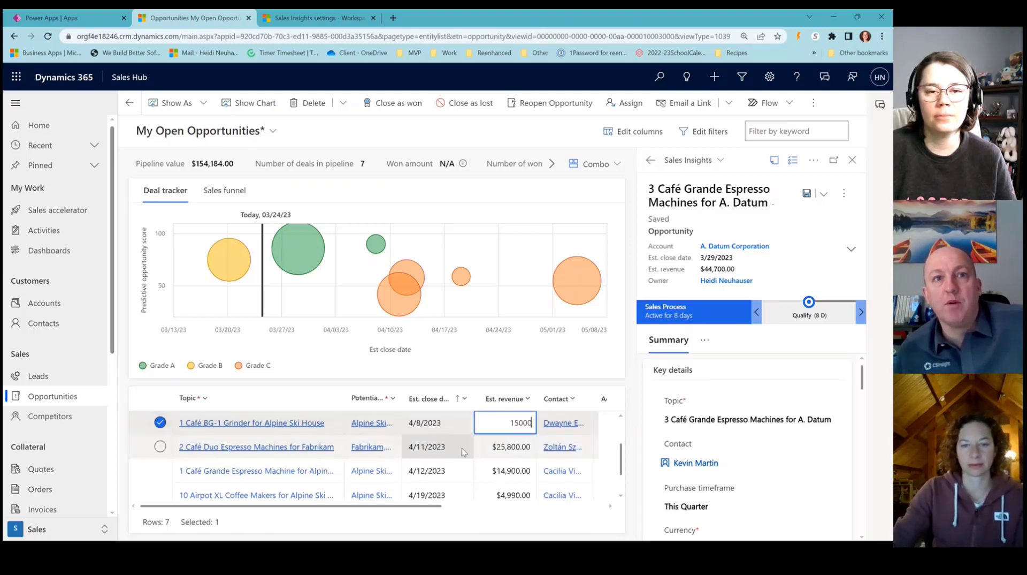
{"action": "left_click", "coordinate": [459, 431]}
{"action": "type", "text": "5/"}
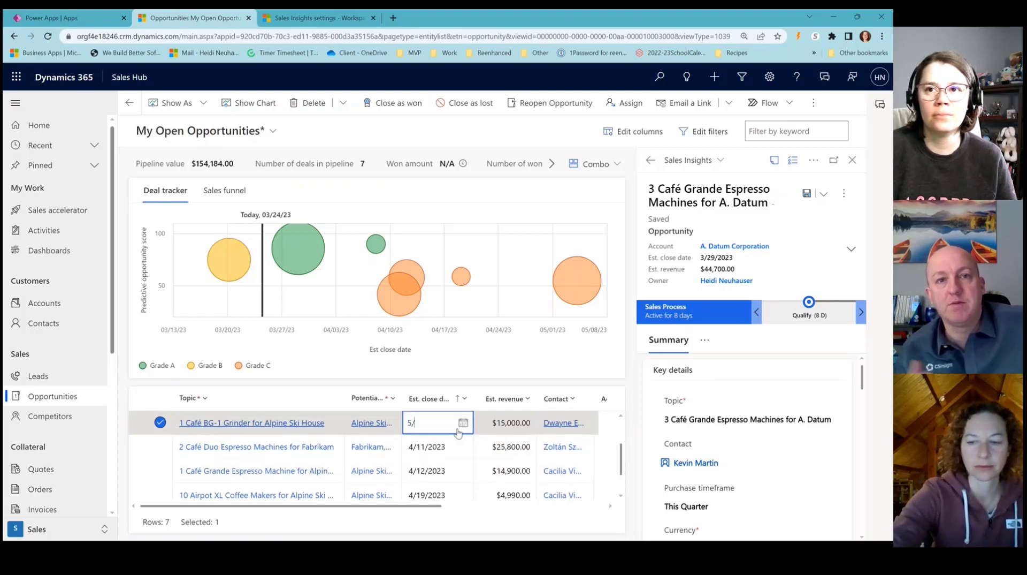
{"action": "type", "text": "2/2023"}
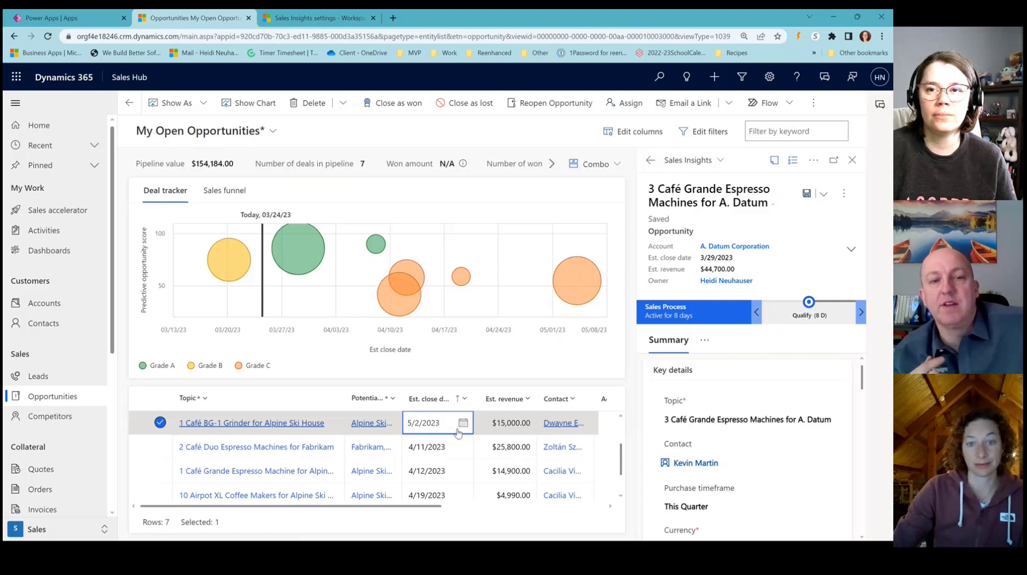
Set the estimated close date to 5/1/2023 and the estimated revenue to 50000 for the 1 Café Grande Espresso Machine opportunity in the grid.
{"action": "left_click", "coordinate": [444, 470]}
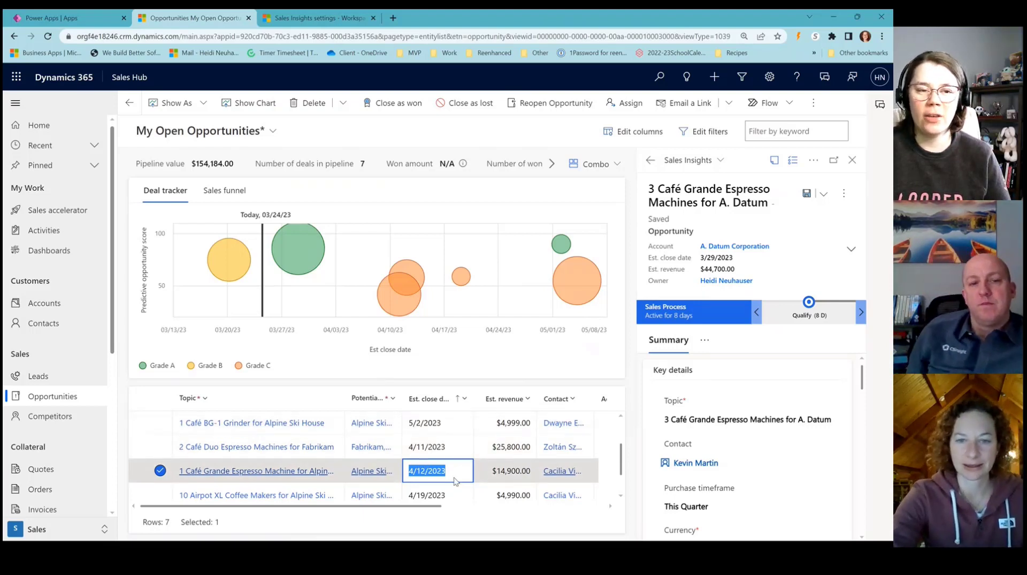
{"action": "type", "text": "5/"}
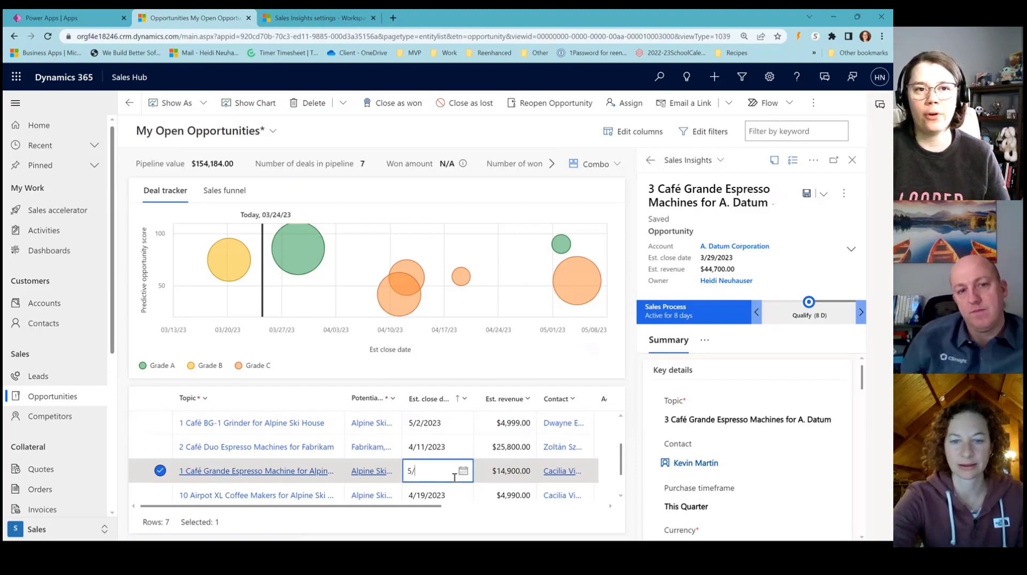
{"action": "type", "text": "1/2023"}
{"action": "key", "text": "Tab"}
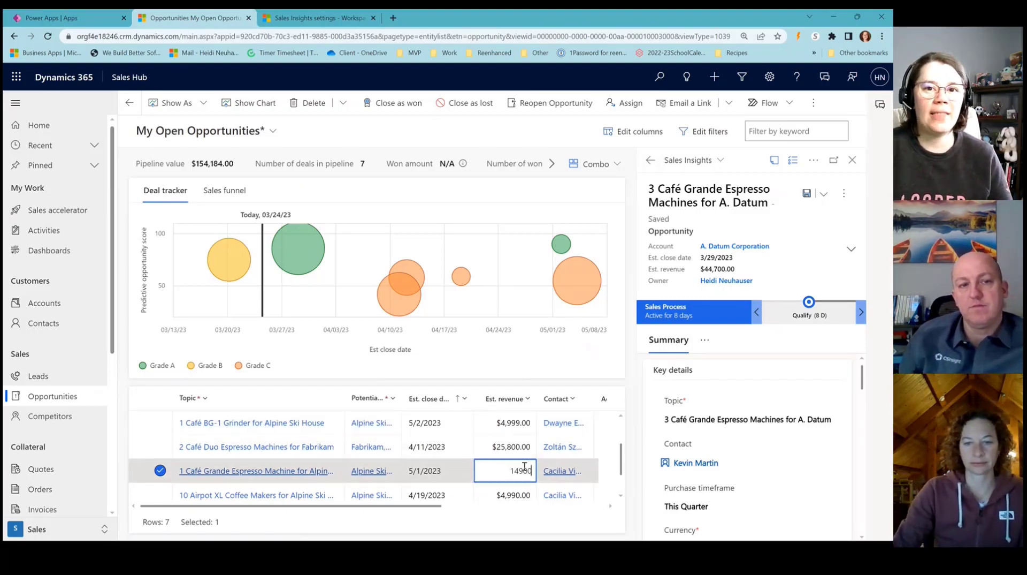
{"action": "double_click", "coordinate": [508, 471]}
{"action": "type", "text": "50"}
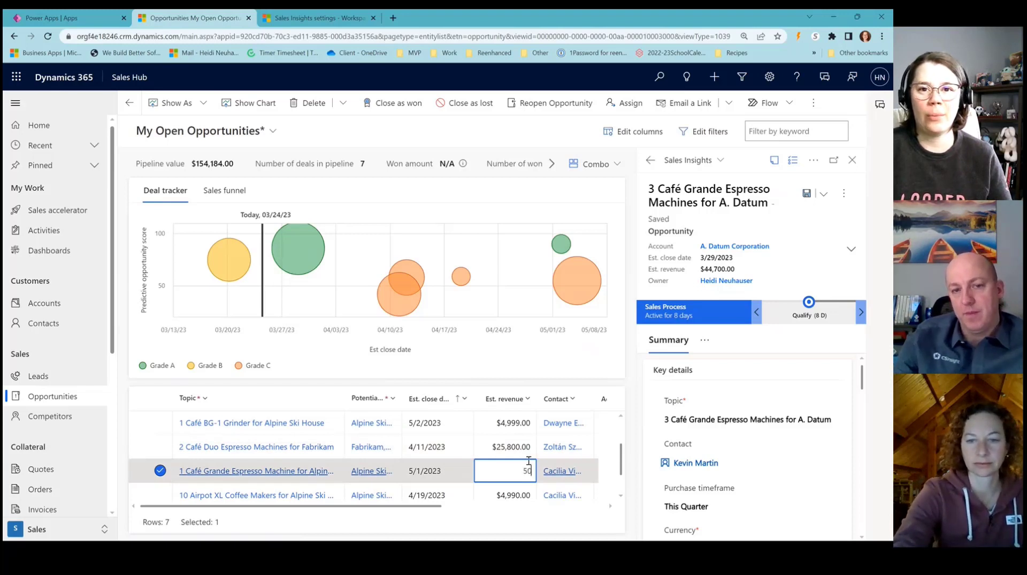
{"action": "type", "text": ",000"}
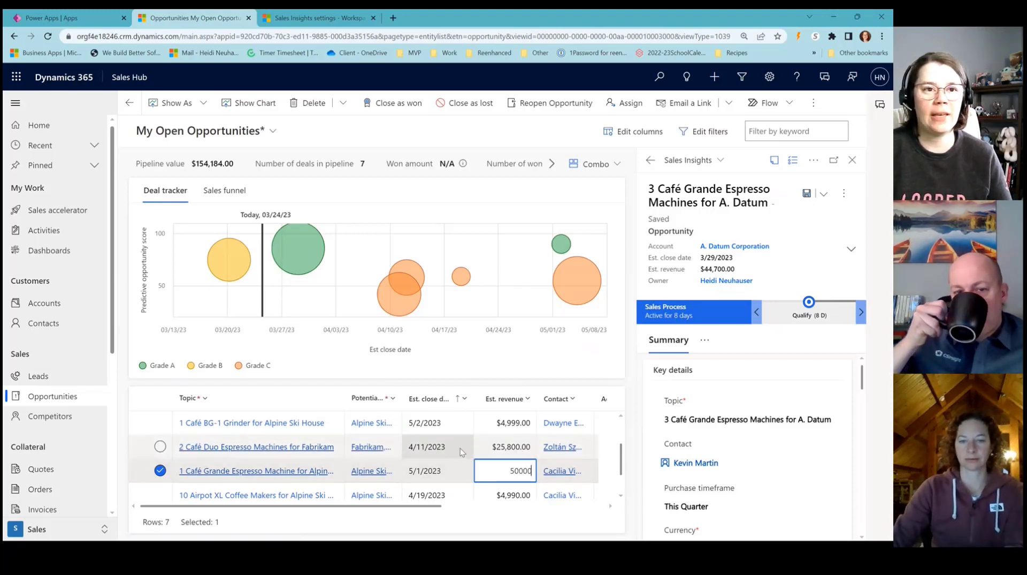
{"action": "left_click", "coordinate": [444, 446]}
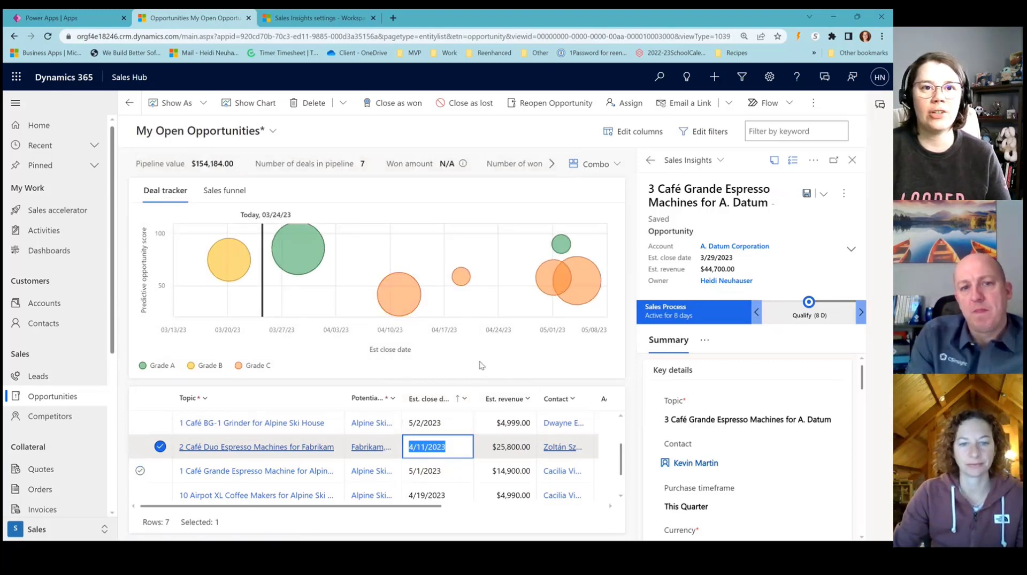
Switch to the slide presentation and show the Best Next Step slide.
{"action": "mouse_move", "coordinate": [262, 507]}
{"action": "left_mouse_down"}
{"action": "mouse_move", "coordinate": [409, 506]}
{"action": "mouse_move", "coordinate": [262, 506]}
{"action": "left_mouse_up"}
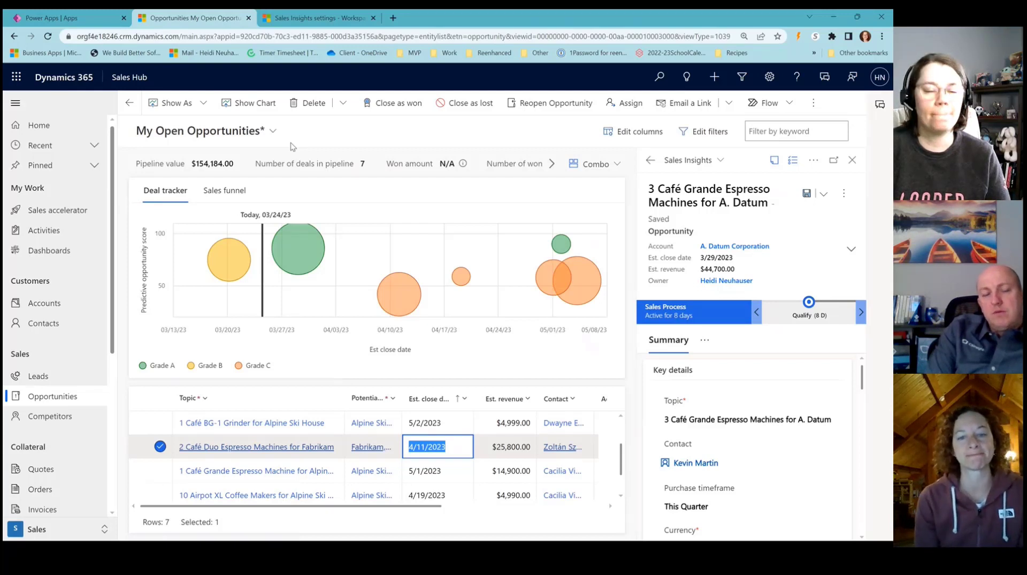
{"action": "left_click", "coordinate": [415, 412]}
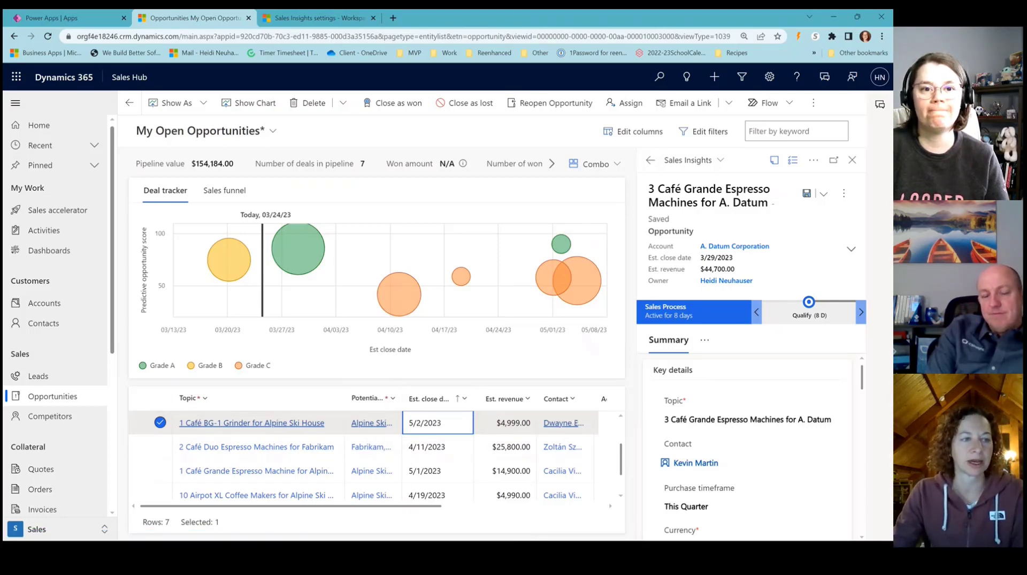
{"action": "key", "text": "alt+Tab"}
{"action": "key", "text": "Right"}
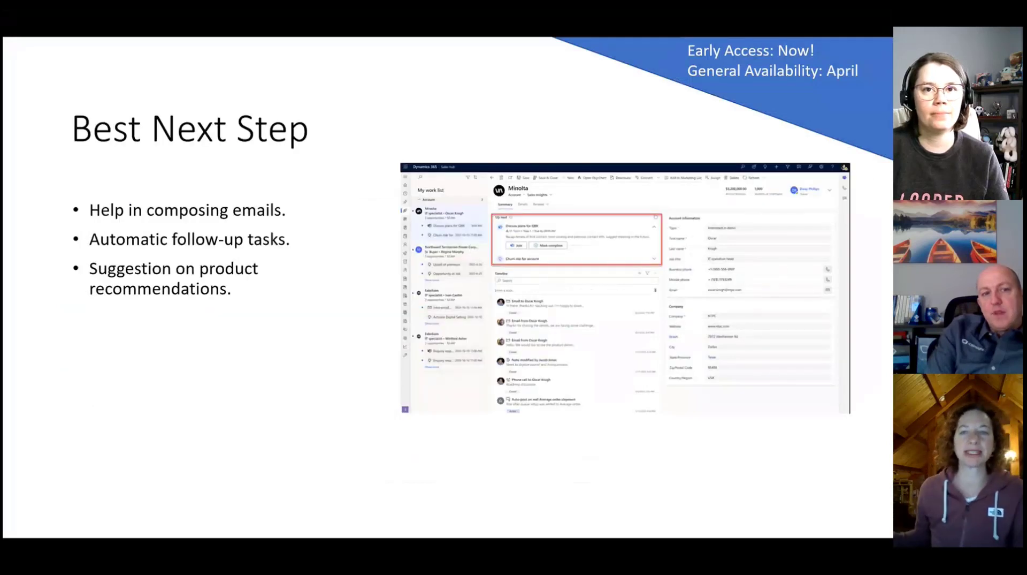
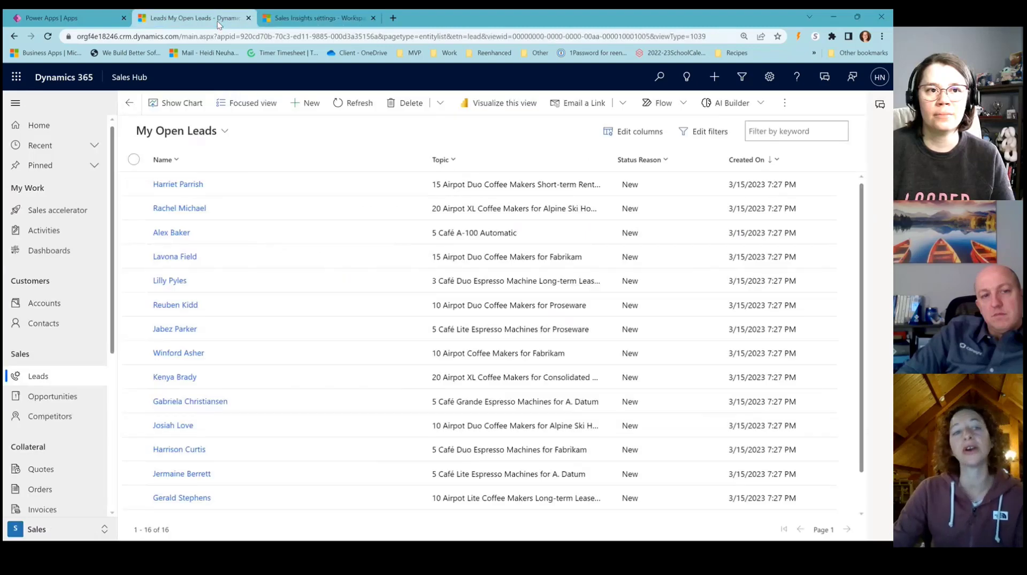
Open the lead for 15 Airpot Duo Coffee Makers and review the Introduction mail step and its due date in the Up next sequence.
{"action": "left_click", "coordinate": [178, 184]}
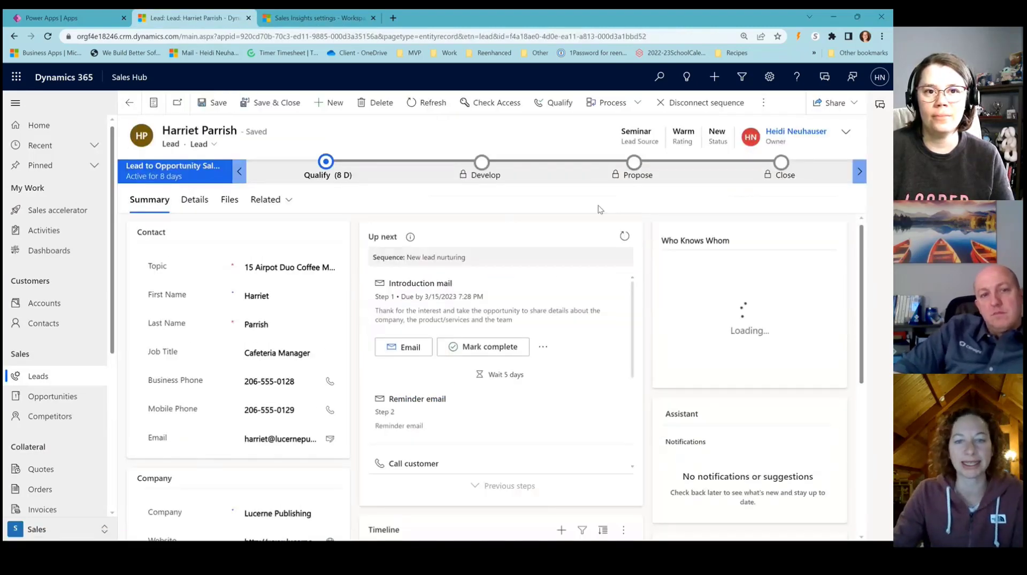
{"action": "key", "text": "ctrl+plus"}
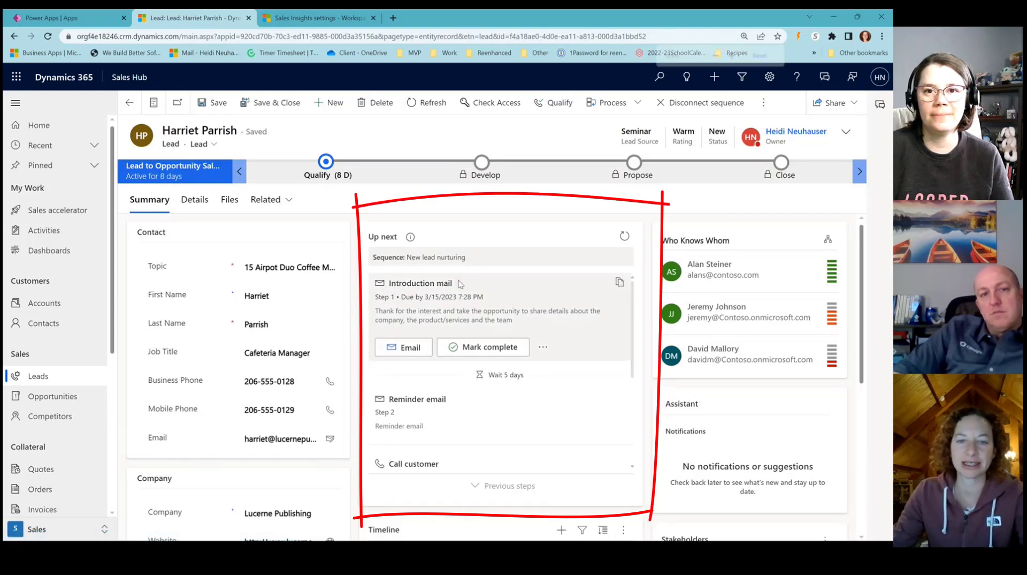
{"action": "scroll", "coordinate": [482, 332], "scroll_direction": "down", "scroll_amount": 2}
{"action": "scroll", "coordinate": [482, 333], "scroll_direction": "up", "scroll_amount": 1}
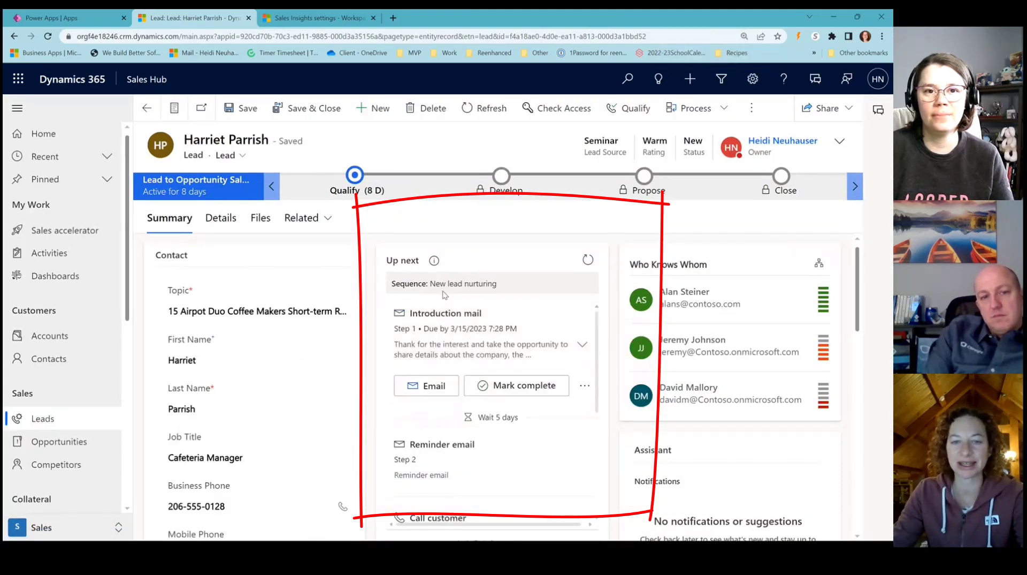
{"action": "mouse_move", "coordinate": [439, 265]}
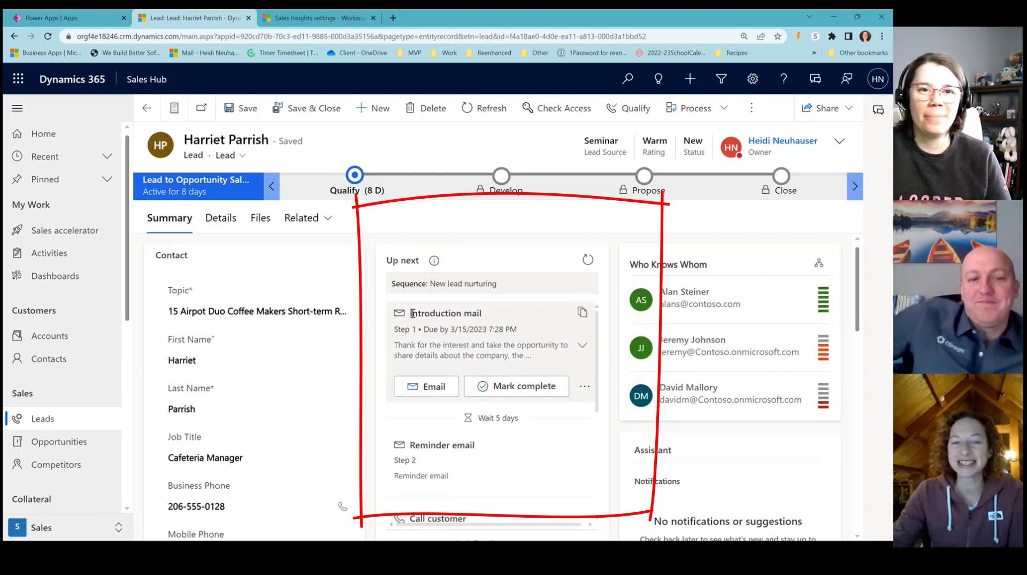
{"action": "left_click_drag", "start_coordinate": [410, 313], "coordinate": [482, 313]}
{"action": "left_click", "coordinate": [477, 313]}
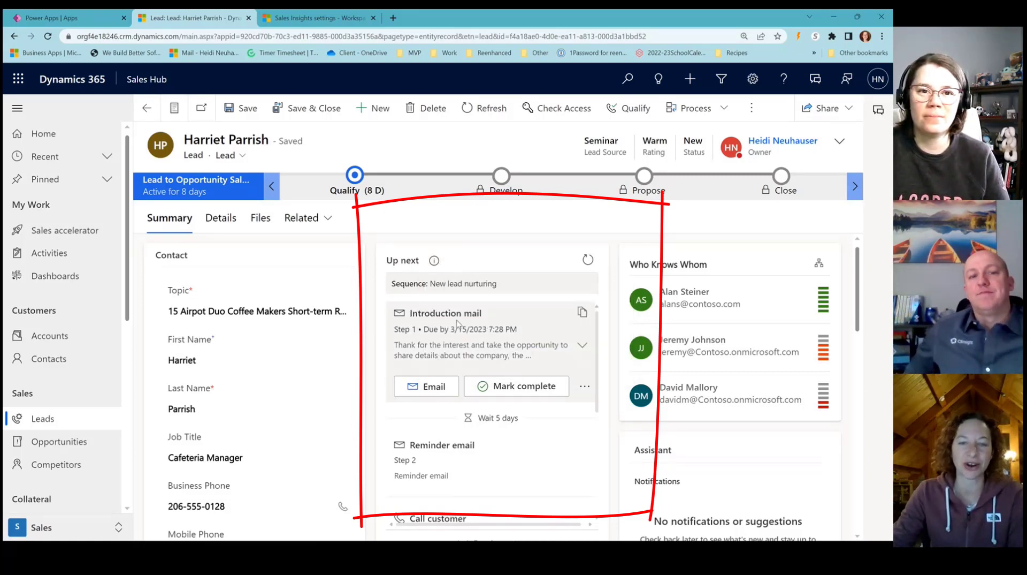
{"action": "left_click_drag", "start_coordinate": [439, 329], "coordinate": [522, 329]}
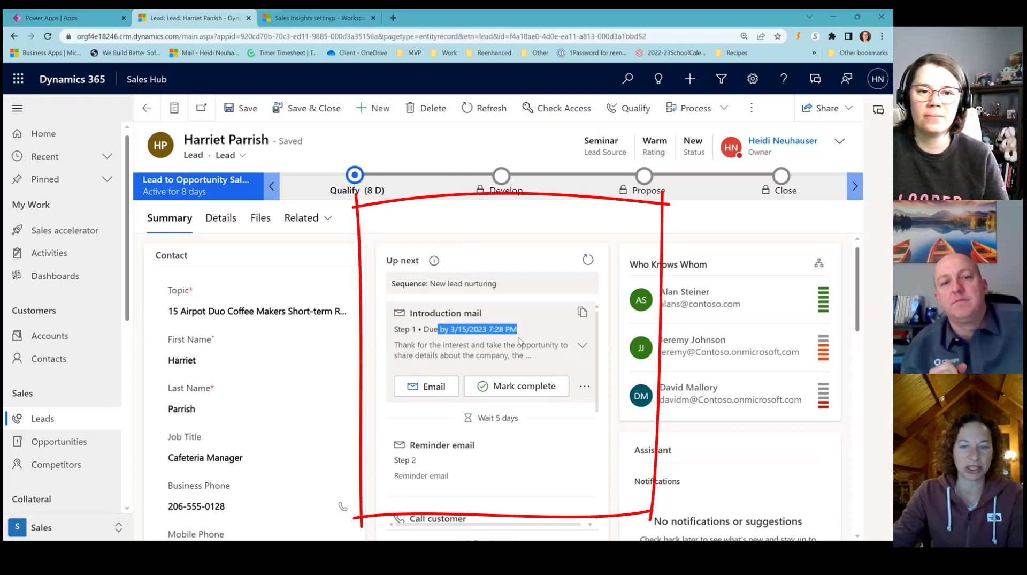
Open the email draft of the Introduction mail step, review its subject and body, and send it.
{"action": "left_click", "coordinate": [448, 388]}
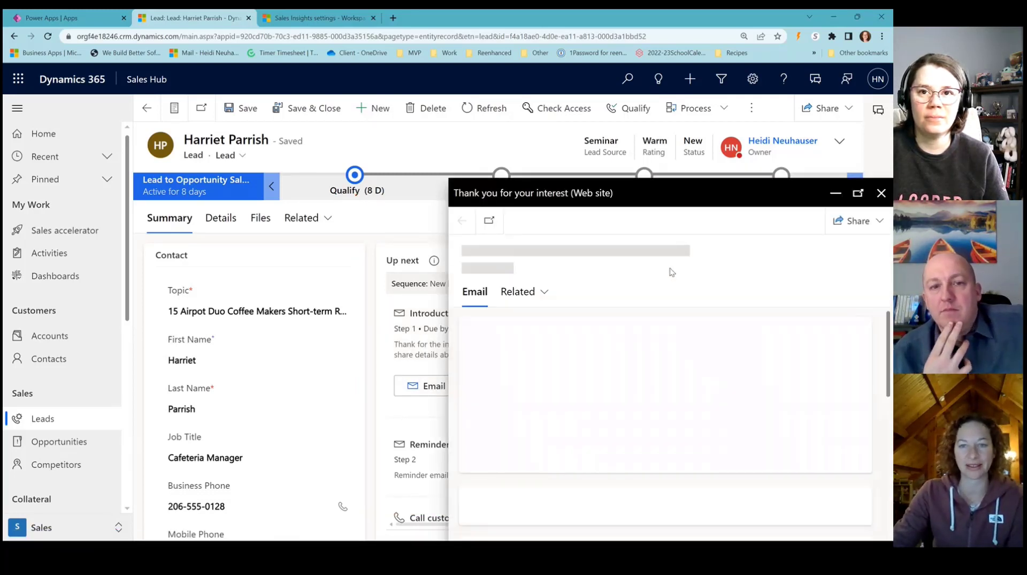
{"action": "scroll", "coordinate": [743, 433], "scroll_direction": "down", "scroll_amount": 2}
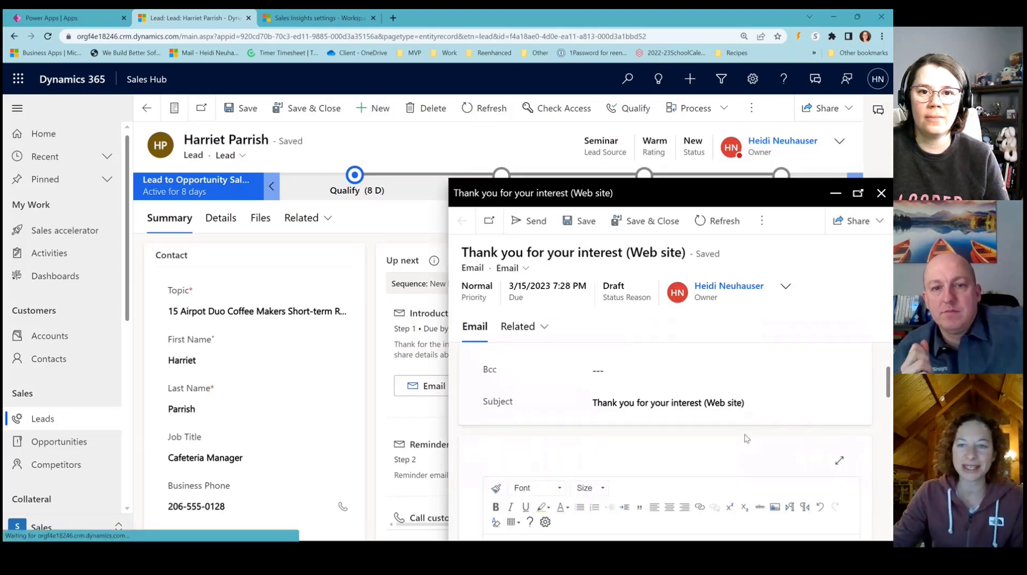
{"action": "scroll", "coordinate": [747, 438], "scroll_direction": "down", "scroll_amount": 3}
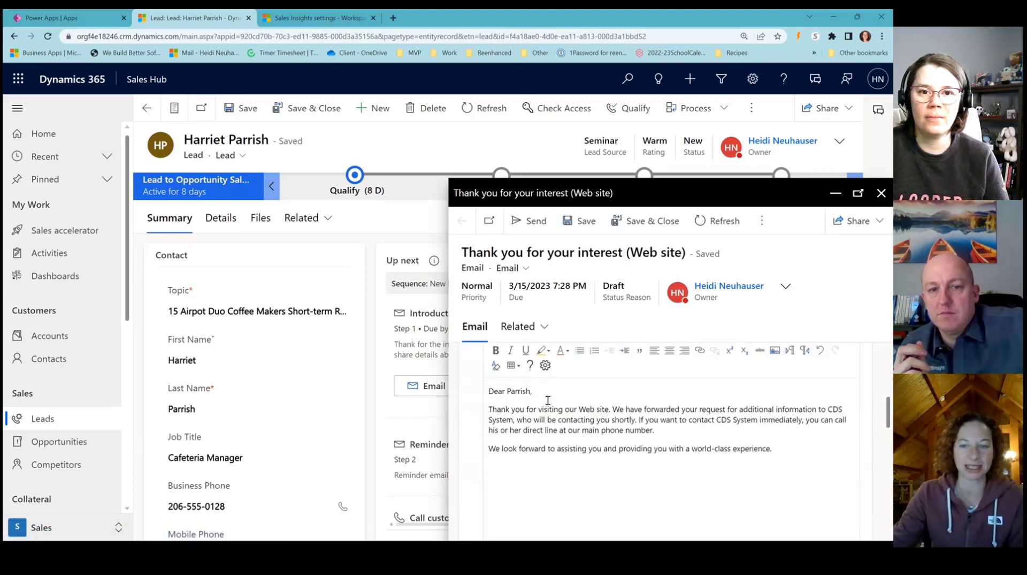
{"action": "left_click_drag", "start_coordinate": [548, 400], "coordinate": [676, 447]}
{"action": "left_click", "coordinate": [677, 446]}
{"action": "scroll", "coordinate": [832, 431], "scroll_direction": "down", "scroll_amount": 3}
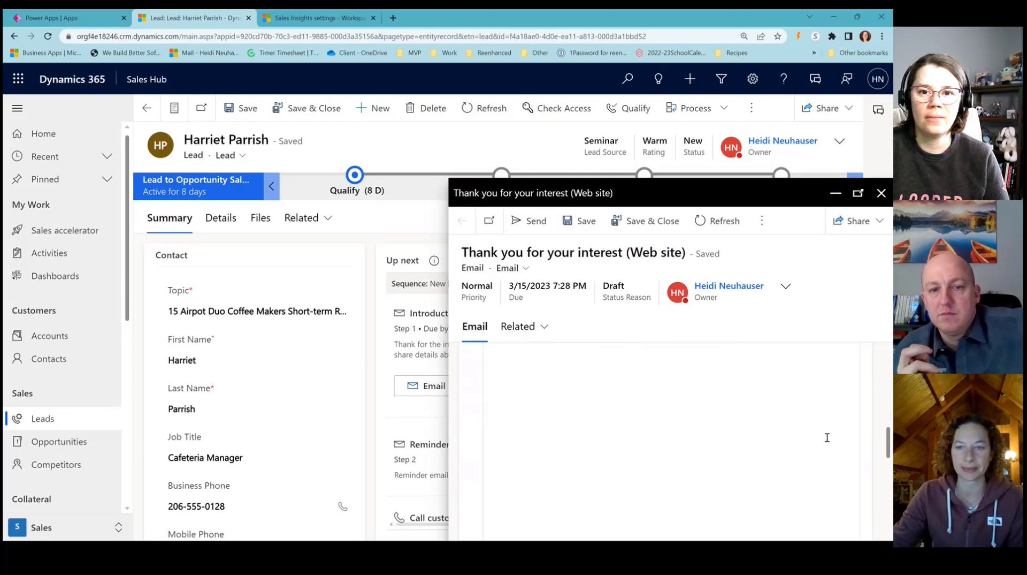
{"action": "scroll", "coordinate": [824, 438], "scroll_direction": "up", "scroll_amount": 3}
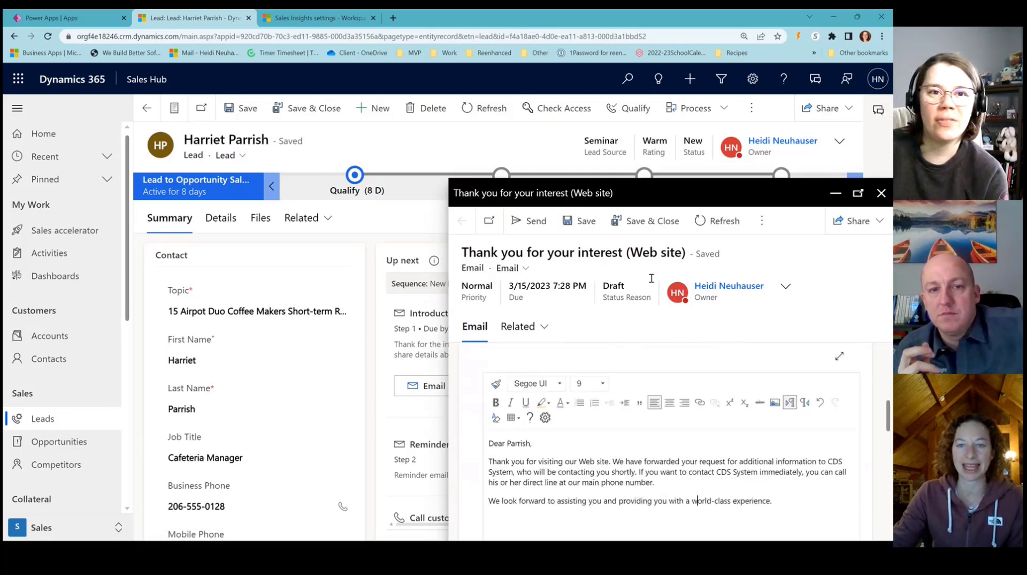
{"action": "left_click", "coordinate": [530, 229]}
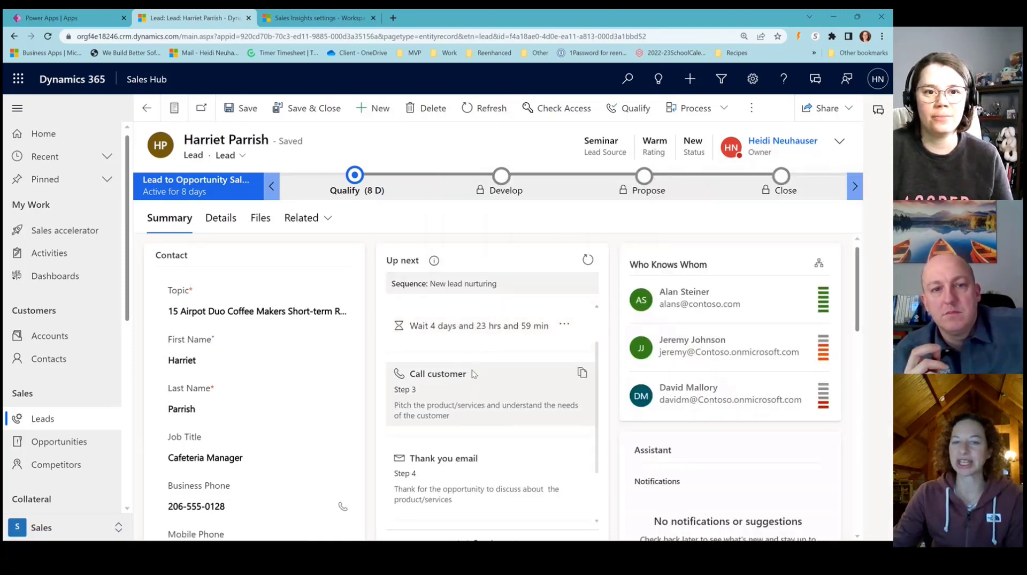
Review the remaining steps of the lead's New lead nurturing sequence, including the Reminder email's wait time, and the timeline.
{"action": "scroll", "coordinate": [445, 324], "scroll_direction": "up", "scroll_amount": 1}
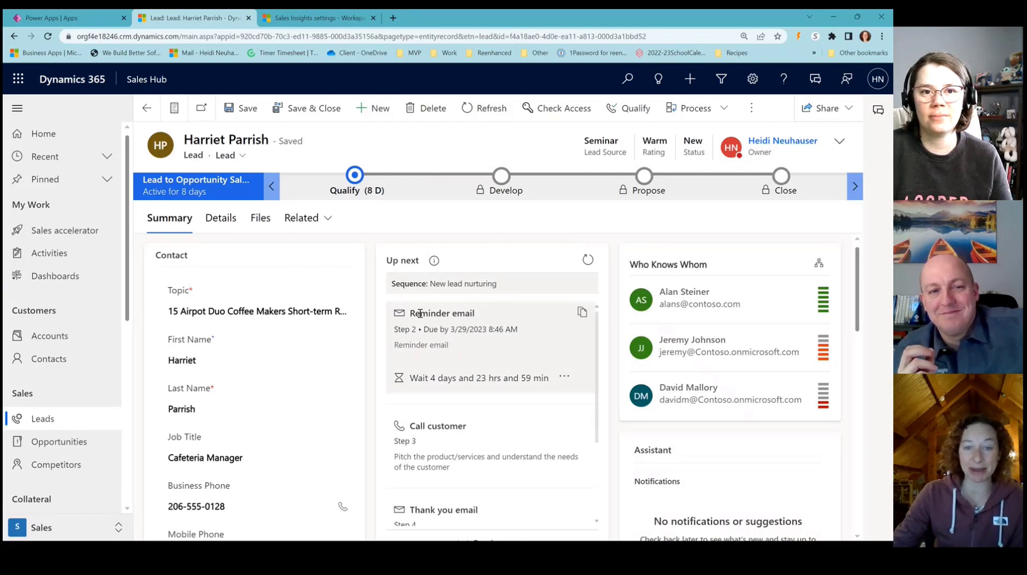
{"action": "left_click_drag", "start_coordinate": [411, 377], "coordinate": [541, 379]}
{"action": "scroll", "coordinate": [448, 349], "scroll_direction": "down", "scroll_amount": 1}
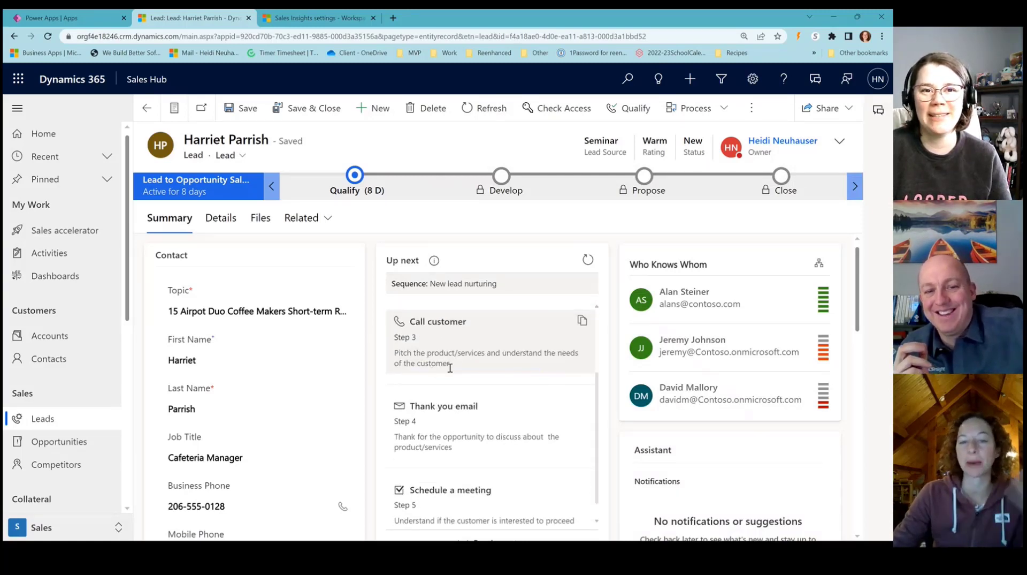
{"action": "scroll", "coordinate": [447, 340], "scroll_direction": "down", "scroll_amount": 1}
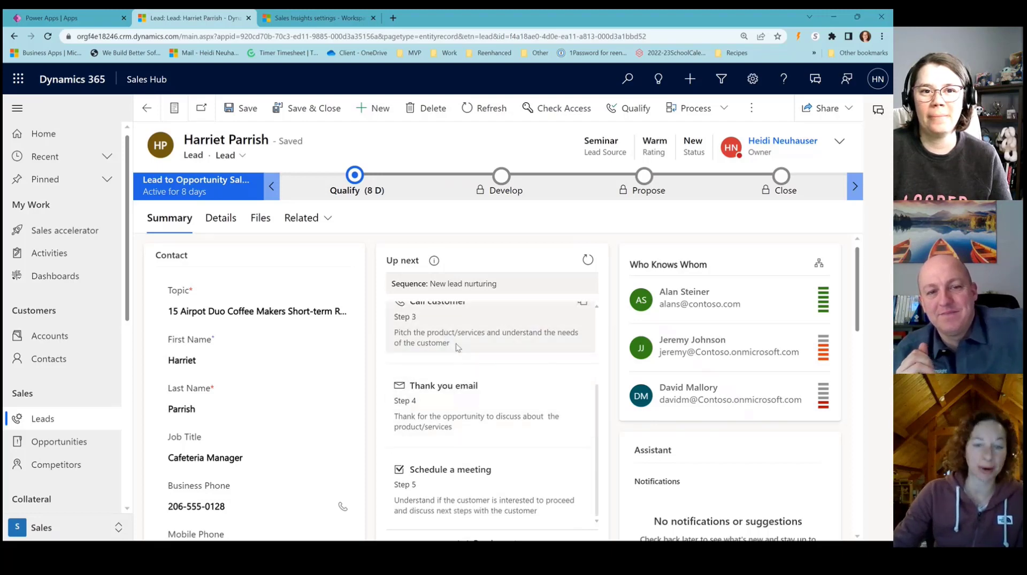
{"action": "scroll", "coordinate": [463, 390], "scroll_direction": "down", "scroll_amount": 5}
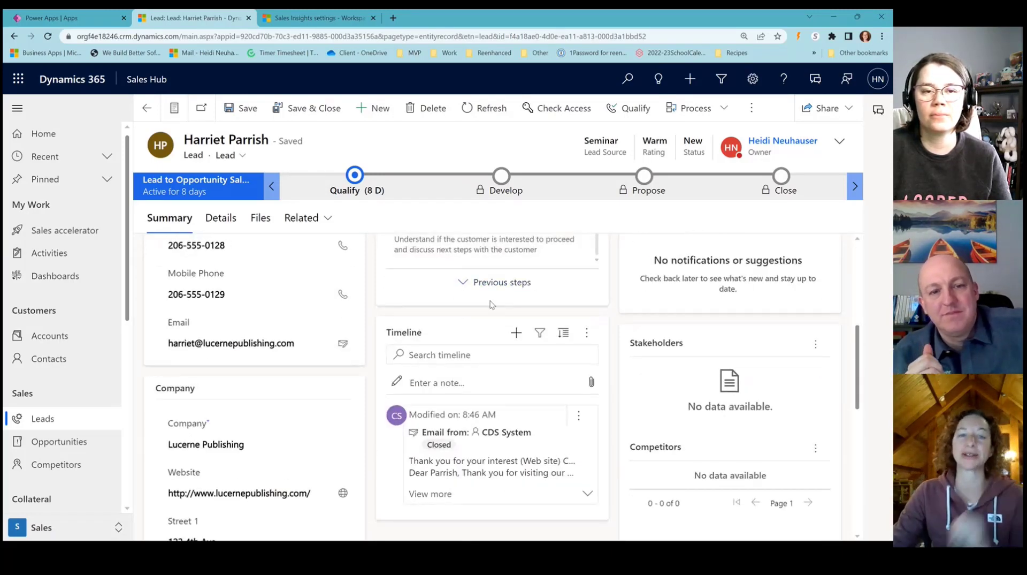
{"action": "scroll", "coordinate": [487, 300], "scroll_direction": "up", "scroll_amount": 5}
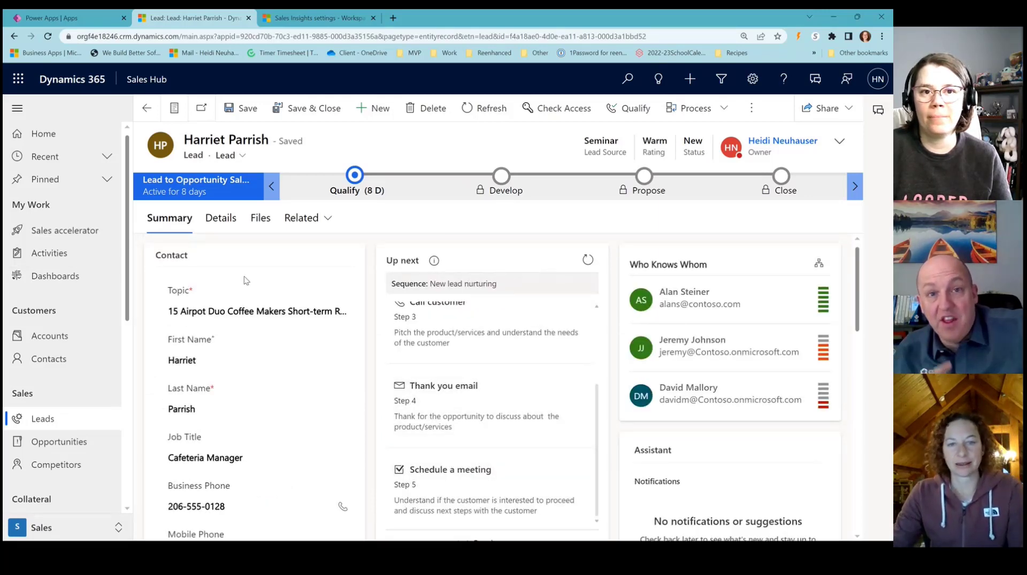
{"action": "scroll", "coordinate": [425, 314], "scroll_direction": "up", "scroll_amount": 2}
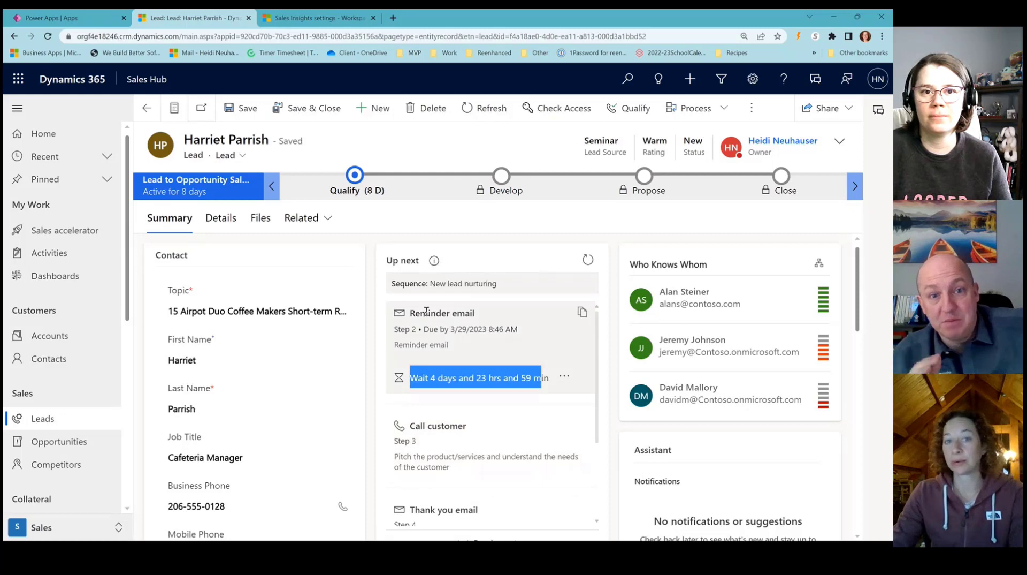
Look at the Sales accelerator quick setup in the Sales Insights settings, close it without publishing and return to the lead.
{"action": "left_click", "coordinate": [316, 18]}
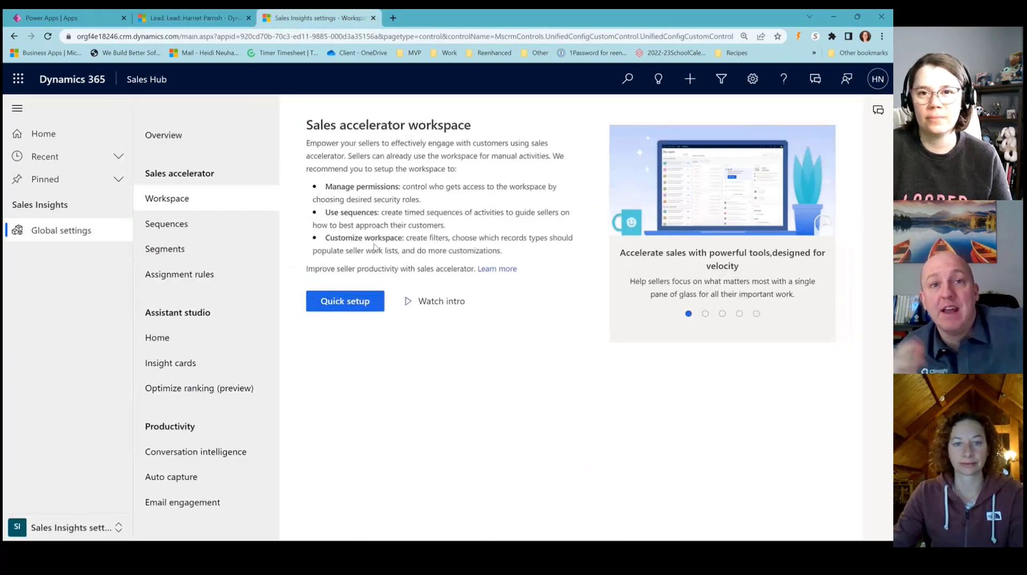
{"action": "left_click", "coordinate": [368, 303]}
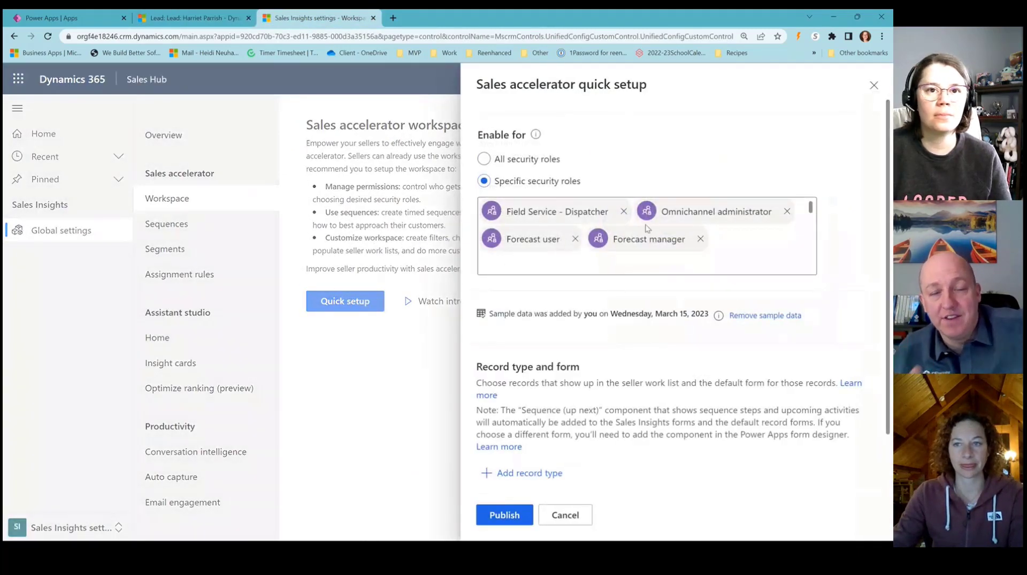
{"action": "left_click", "coordinate": [874, 85]}
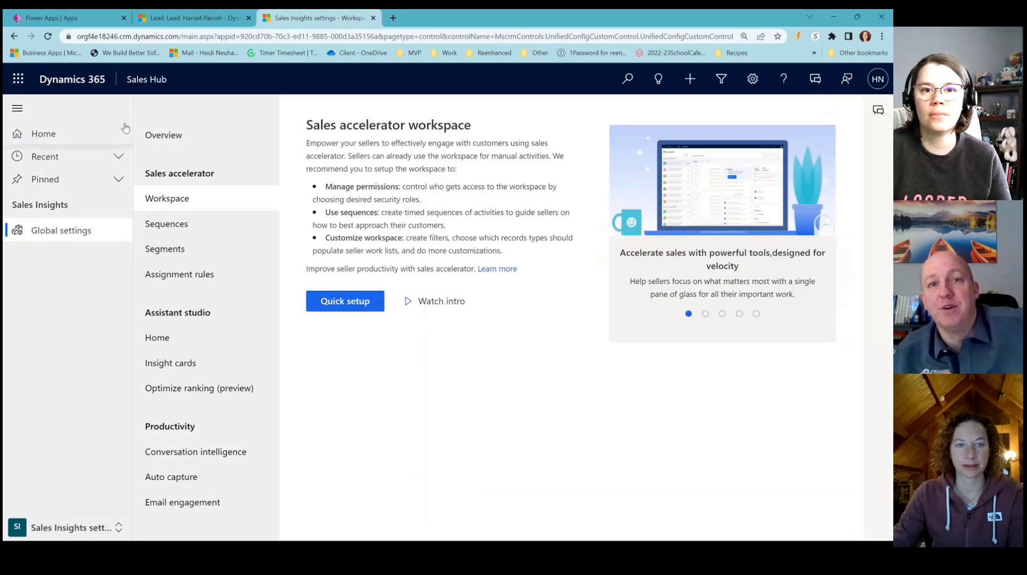
{"action": "left_click", "coordinate": [184, 18]}
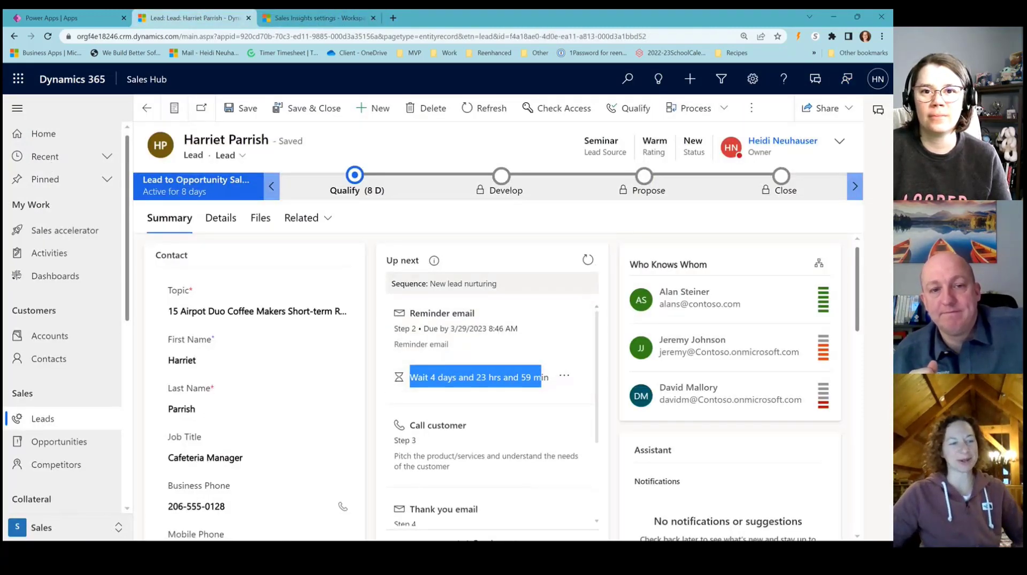
Switch to the slide presentation and advance to the Tips and Suggestions While on a Call slide.
{"action": "key", "text": "alt+Tab"}
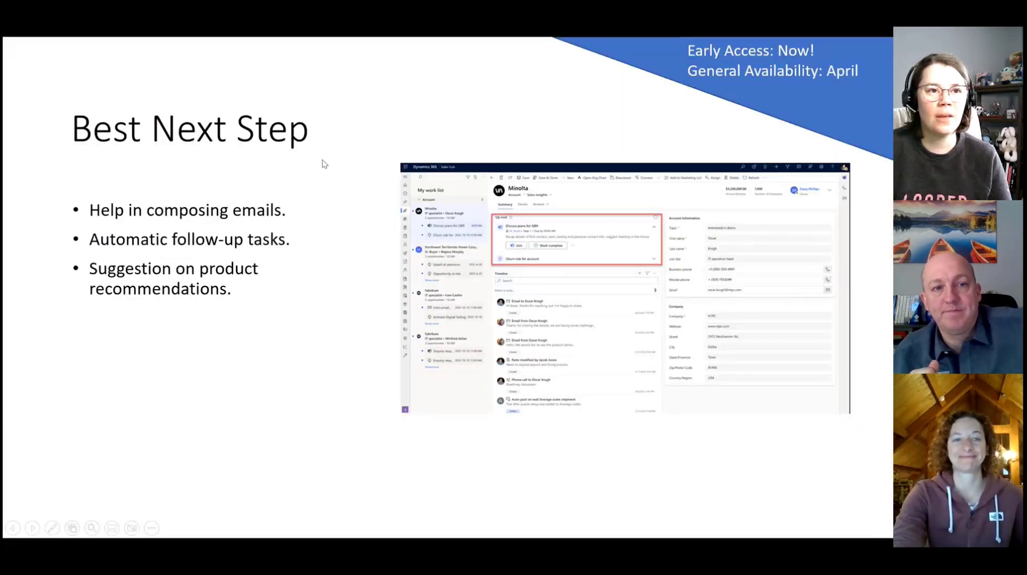
{"action": "key", "text": "Right"}
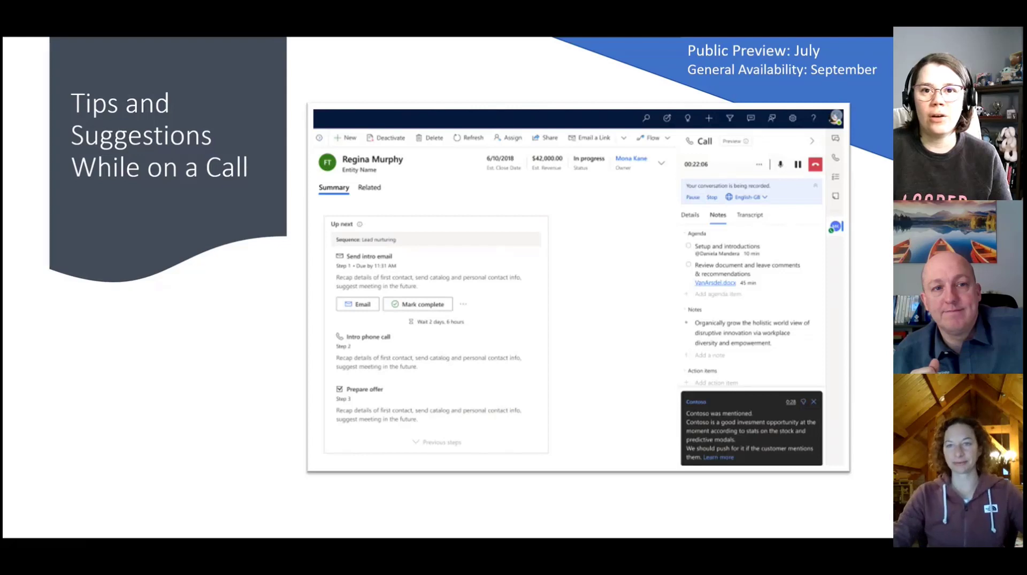